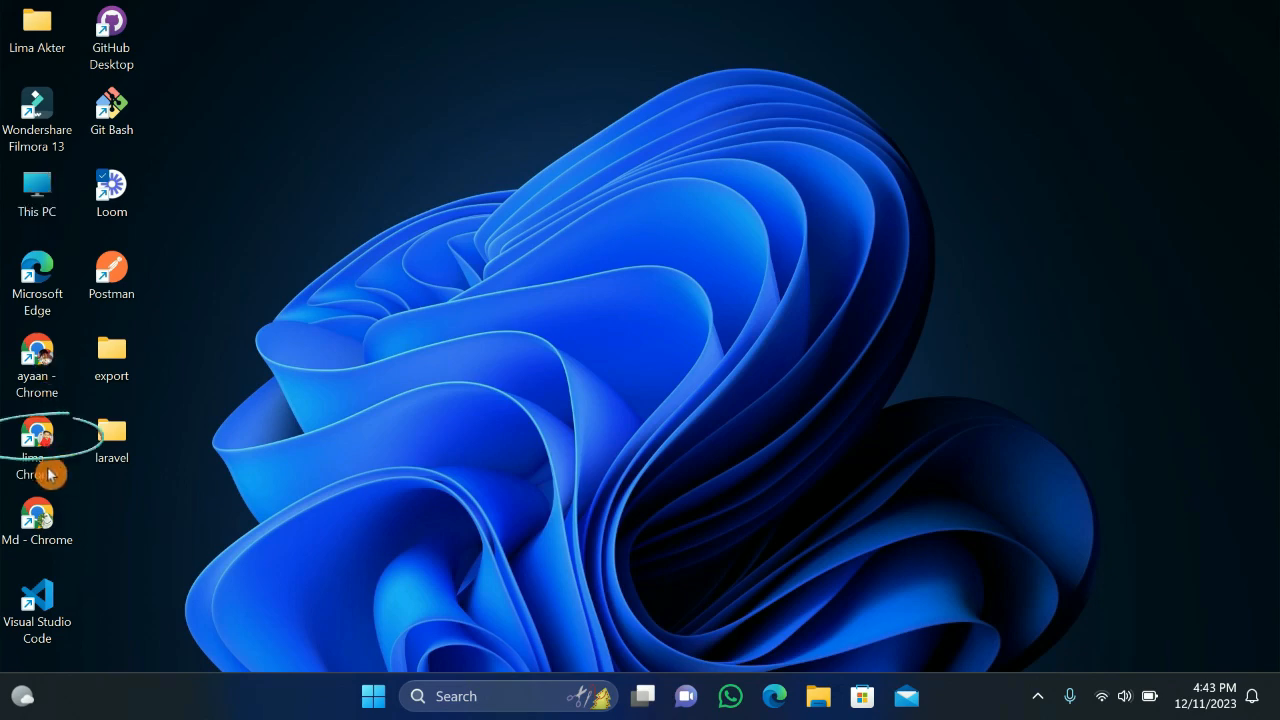
Step: Launch Chrome and search Google for 'ibas++' using the address-bar suggestion
double_click(36, 453)
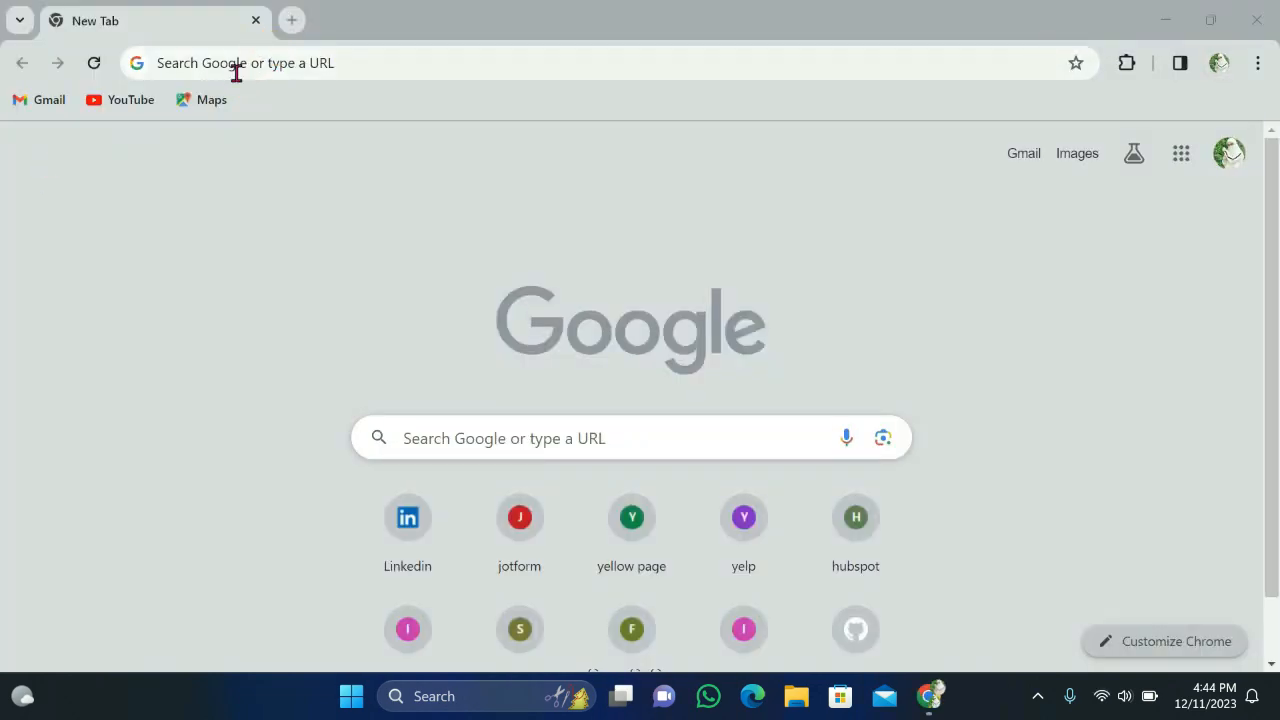
left_click(242, 64)
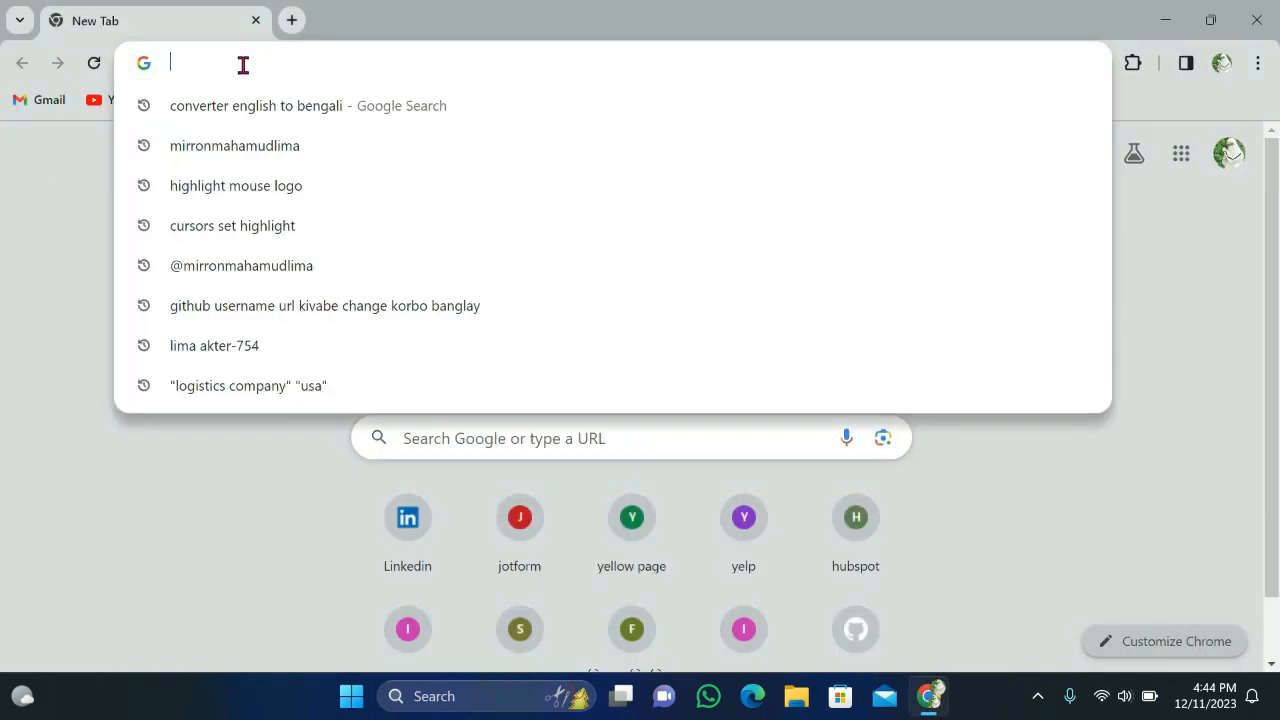
type("iba")
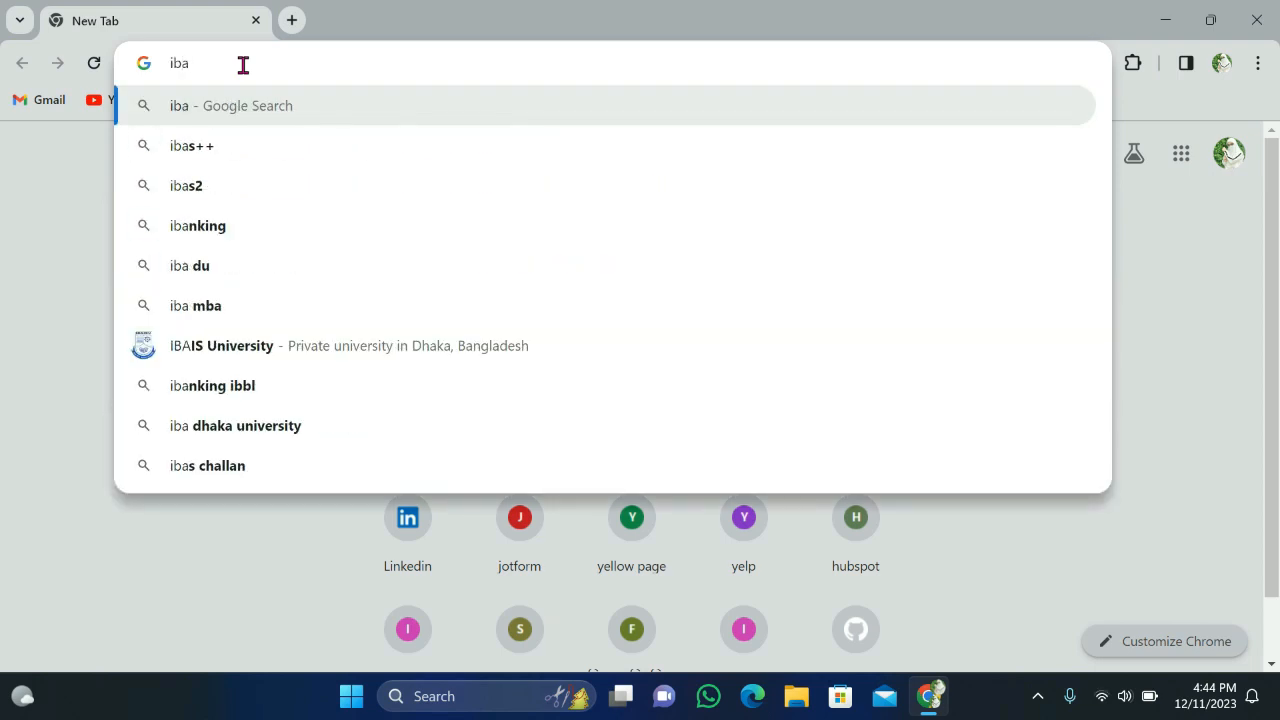
type("s")
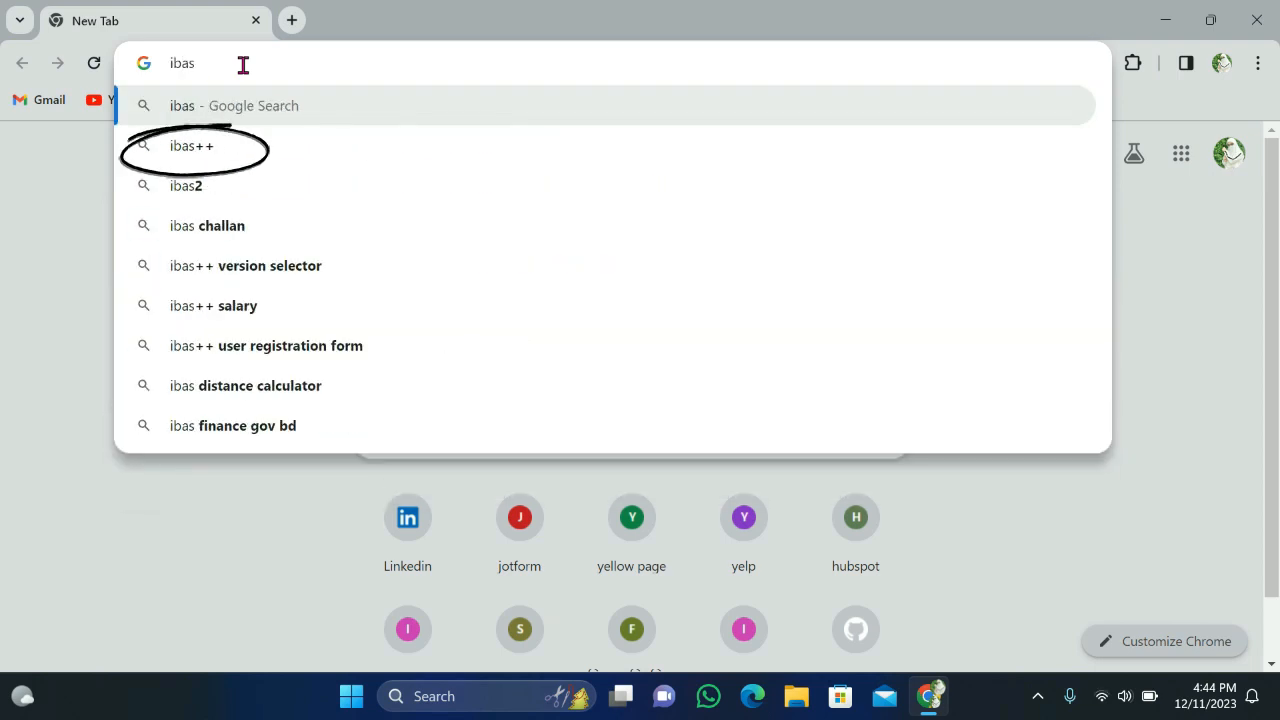
left_click(192, 150)
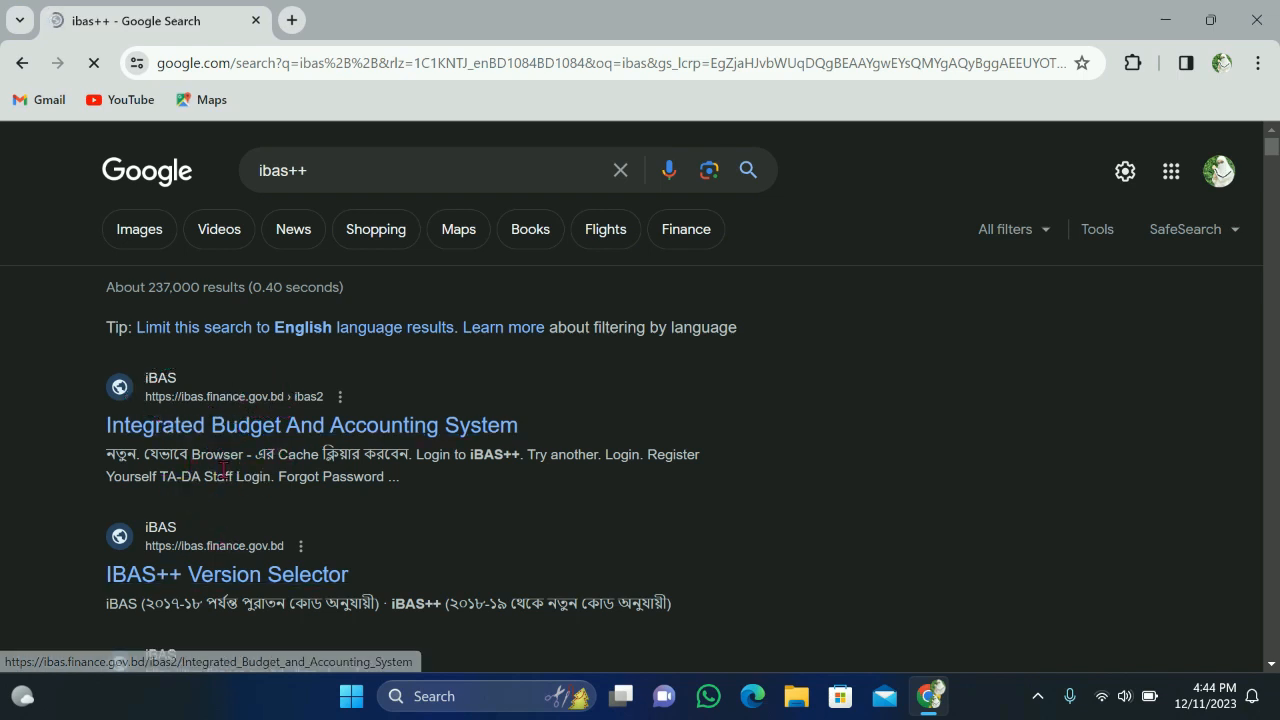
Step: Open the Integrated Budget And Accounting System site and fill in user ID, password and captcha
left_click(225, 440)
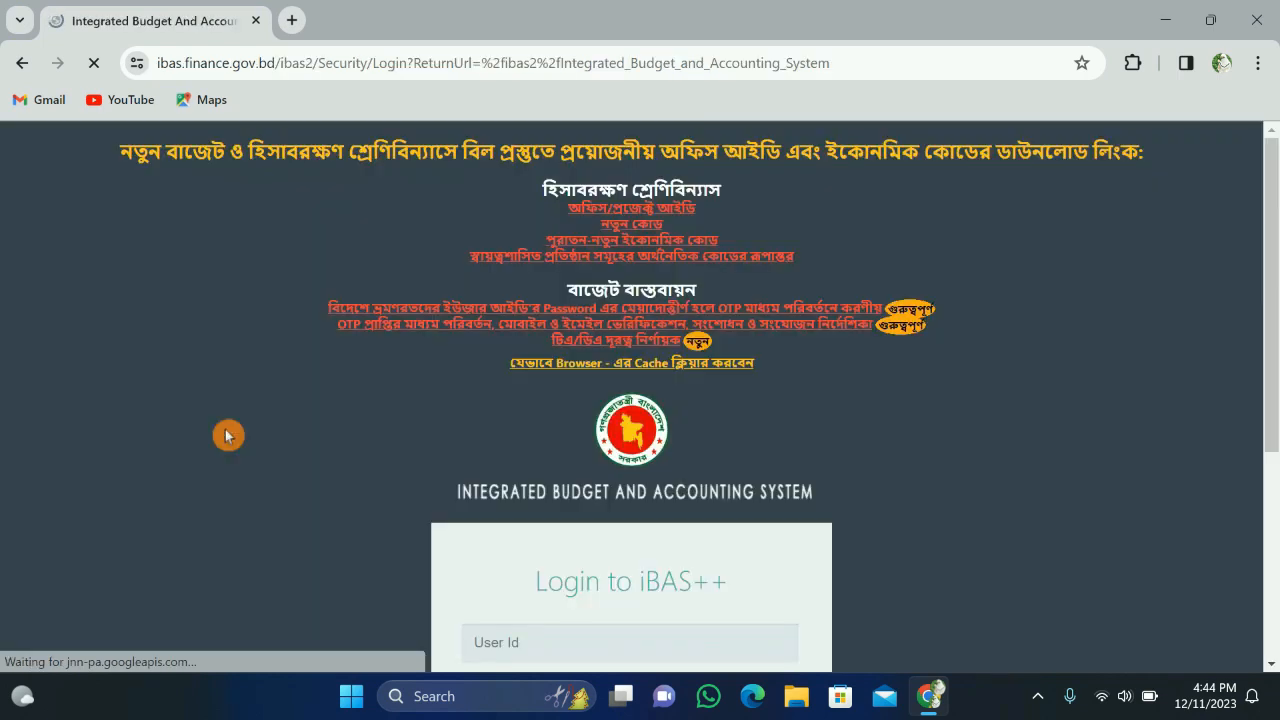
scroll(1042, 520, "down", 2)
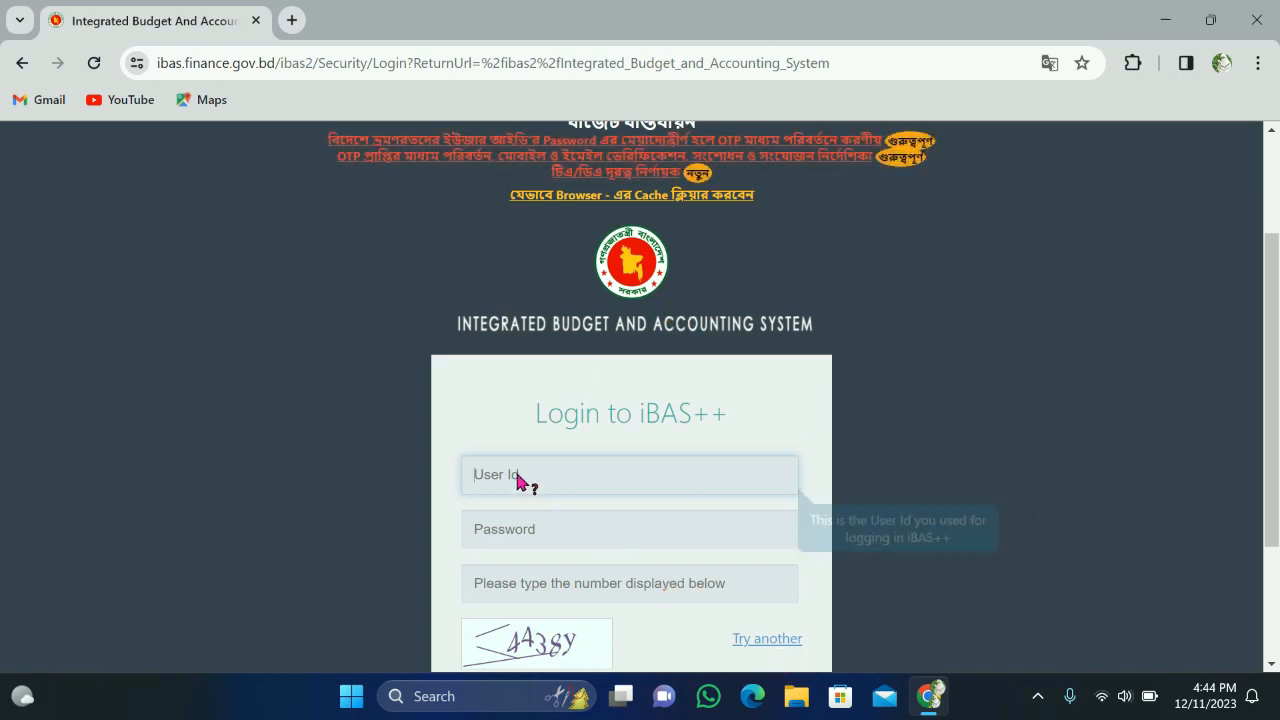
left_click(505, 527)
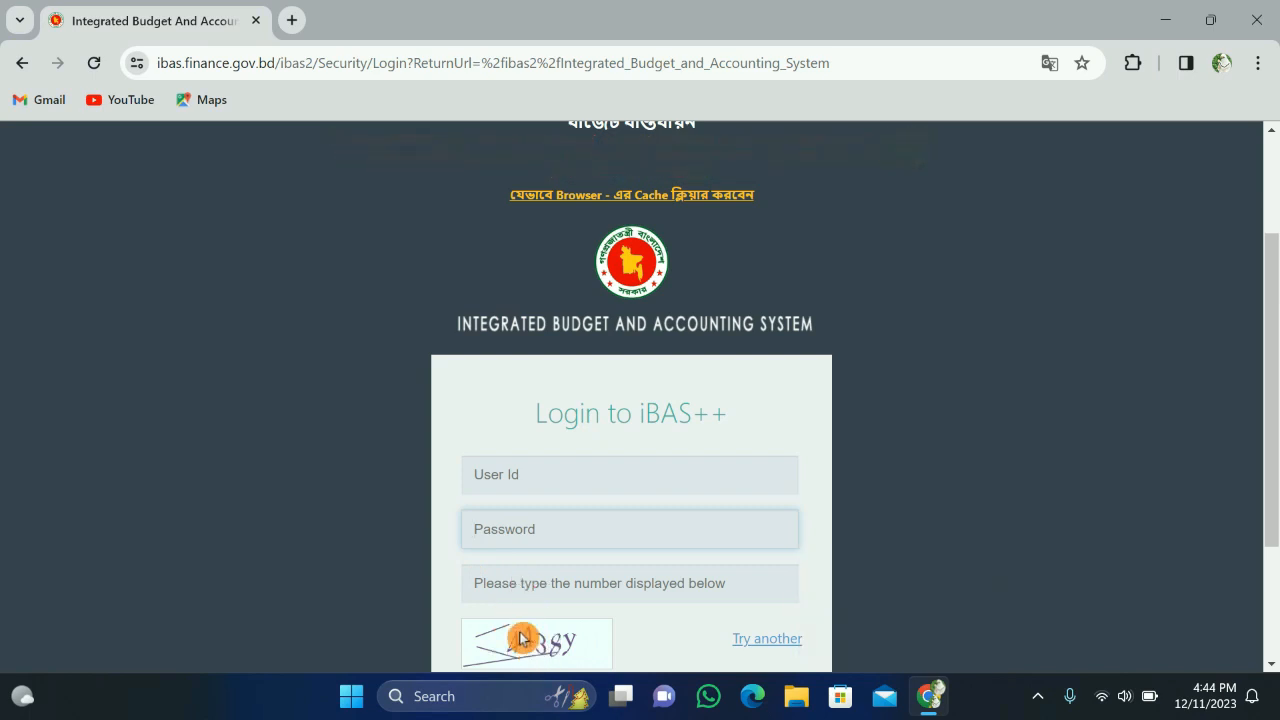
left_click(537, 477)
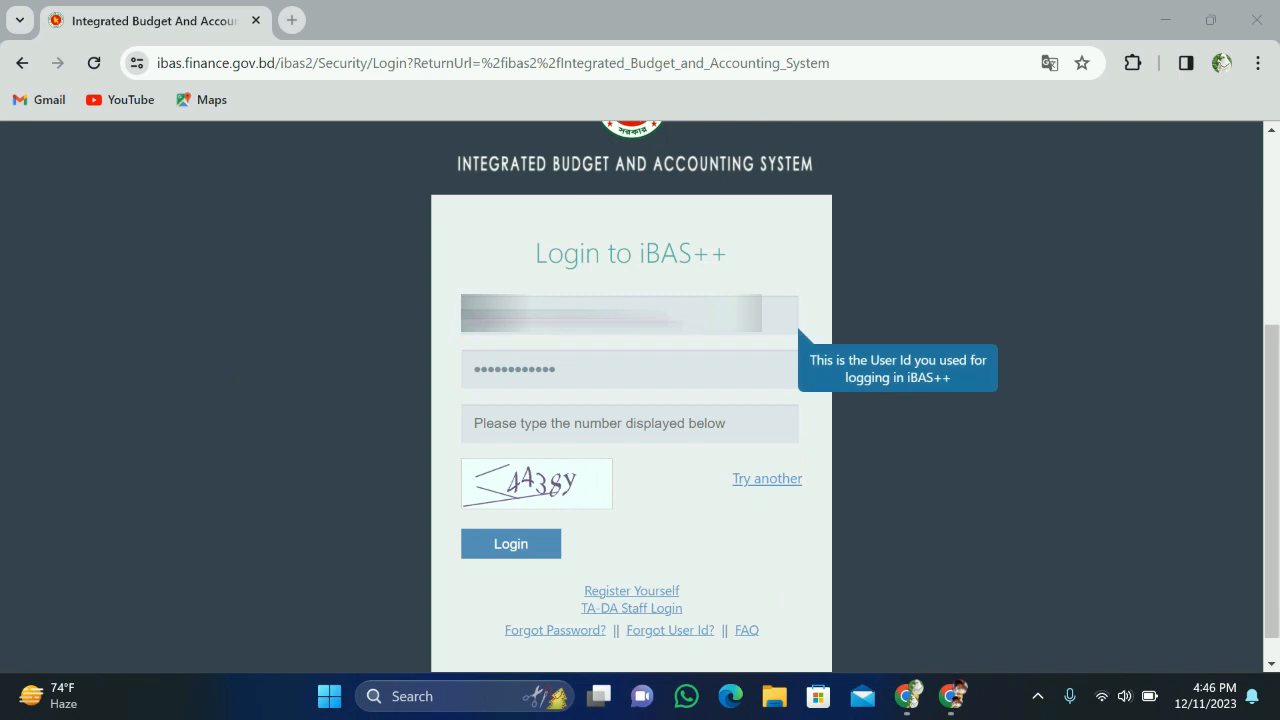
left_click(907, 696)
left_click(563, 374)
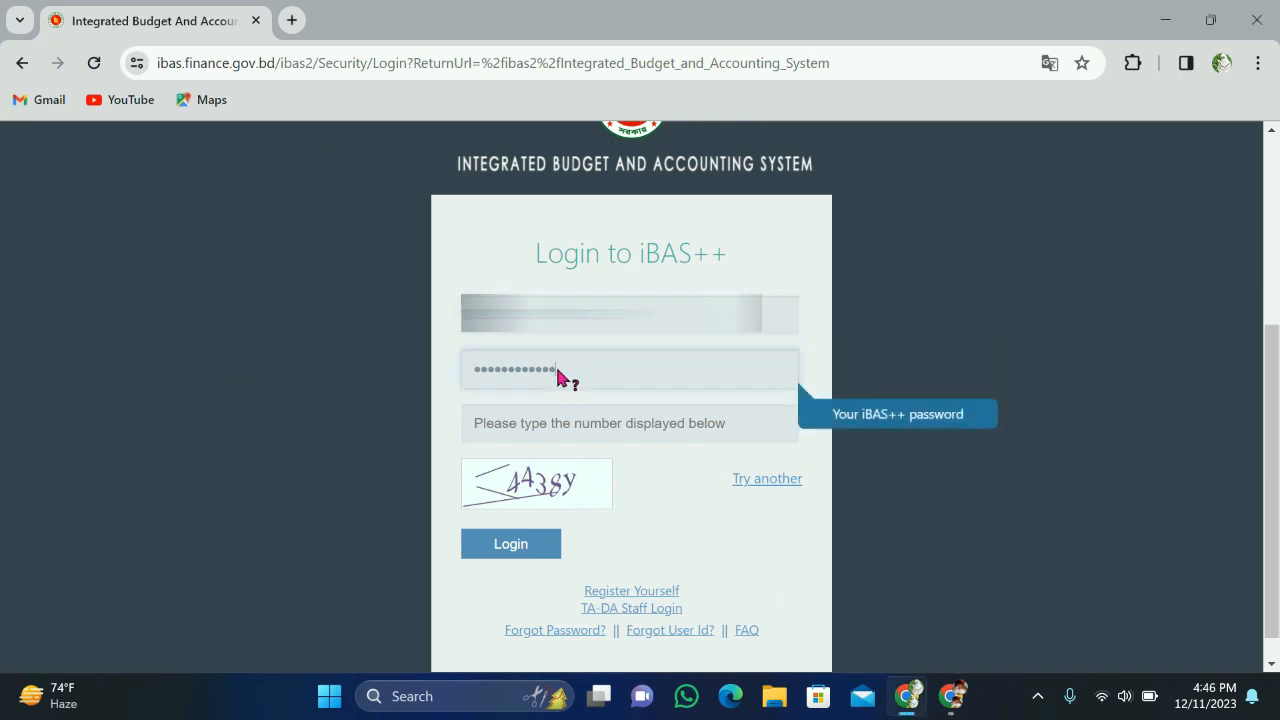
left_click(509, 429)
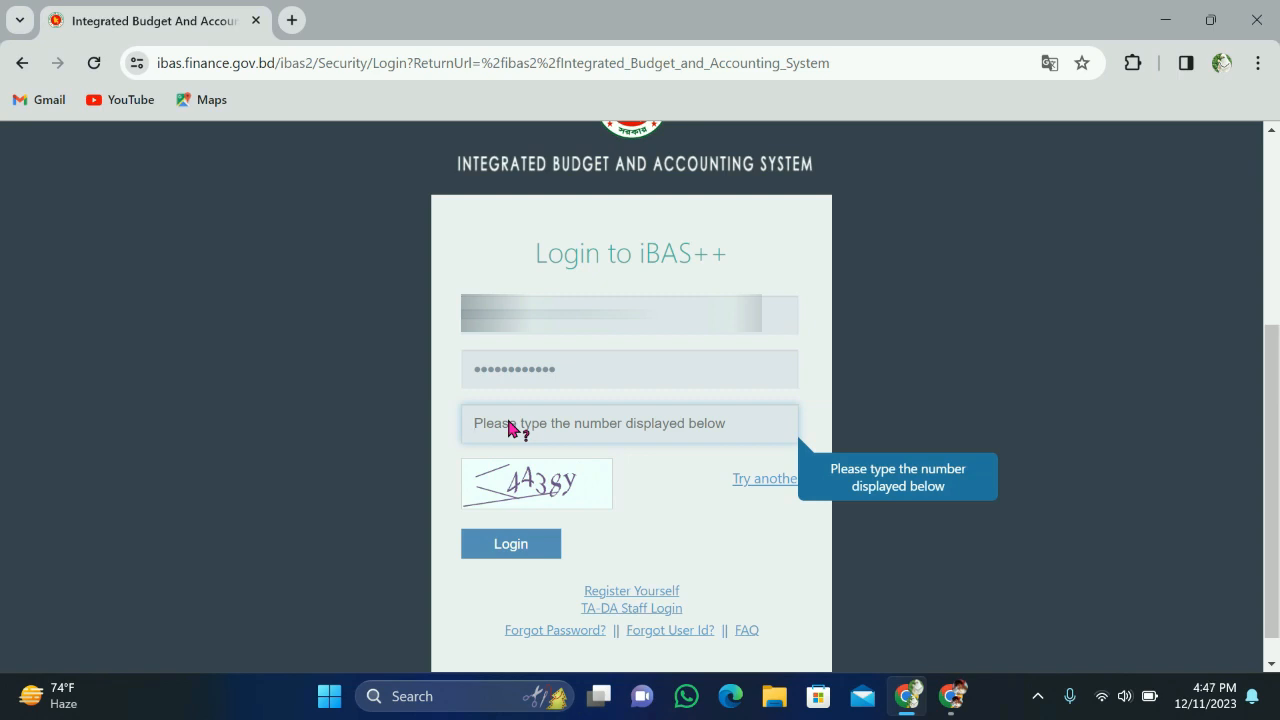
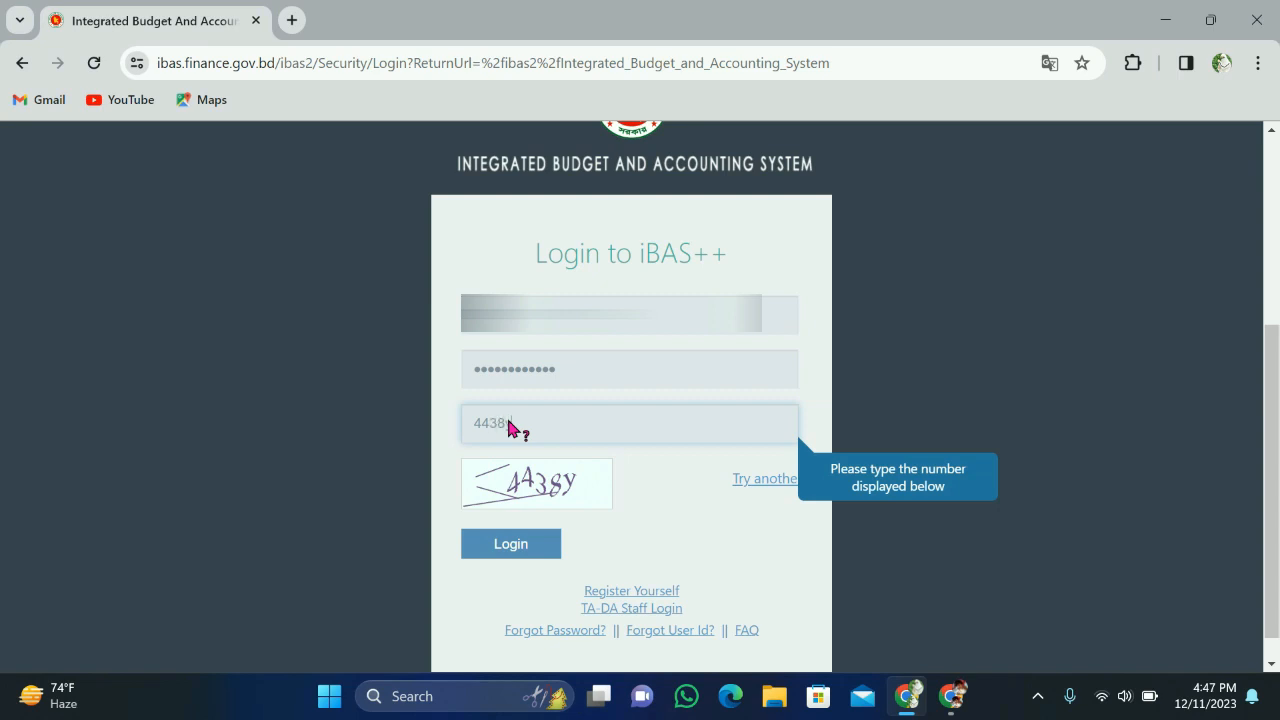
left_click(491, 552)
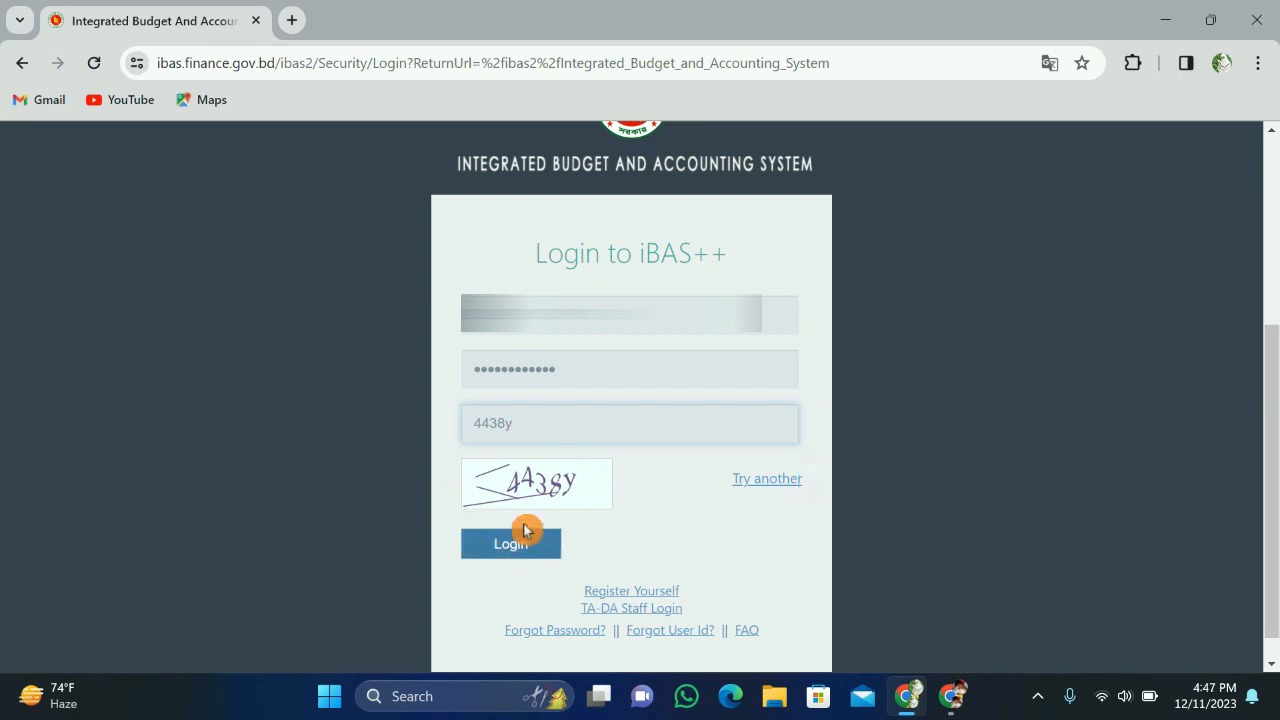
mouse_move(498, 575)
left_mouse_down()
mouse_move(530, 556)
mouse_move(522, 546)
left_mouse_up()
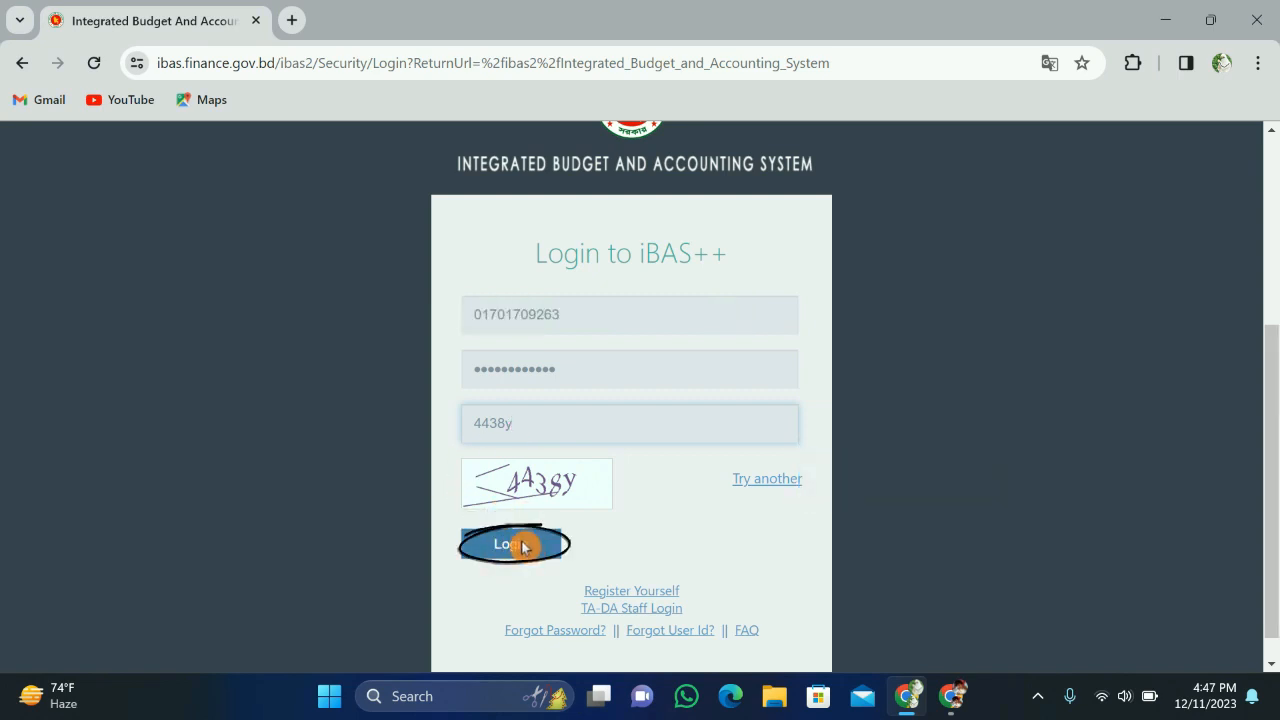
Step: Sign in to iBAS++ and go to Reports > Pay Bill Reports in the sidebar
left_click(521, 546)
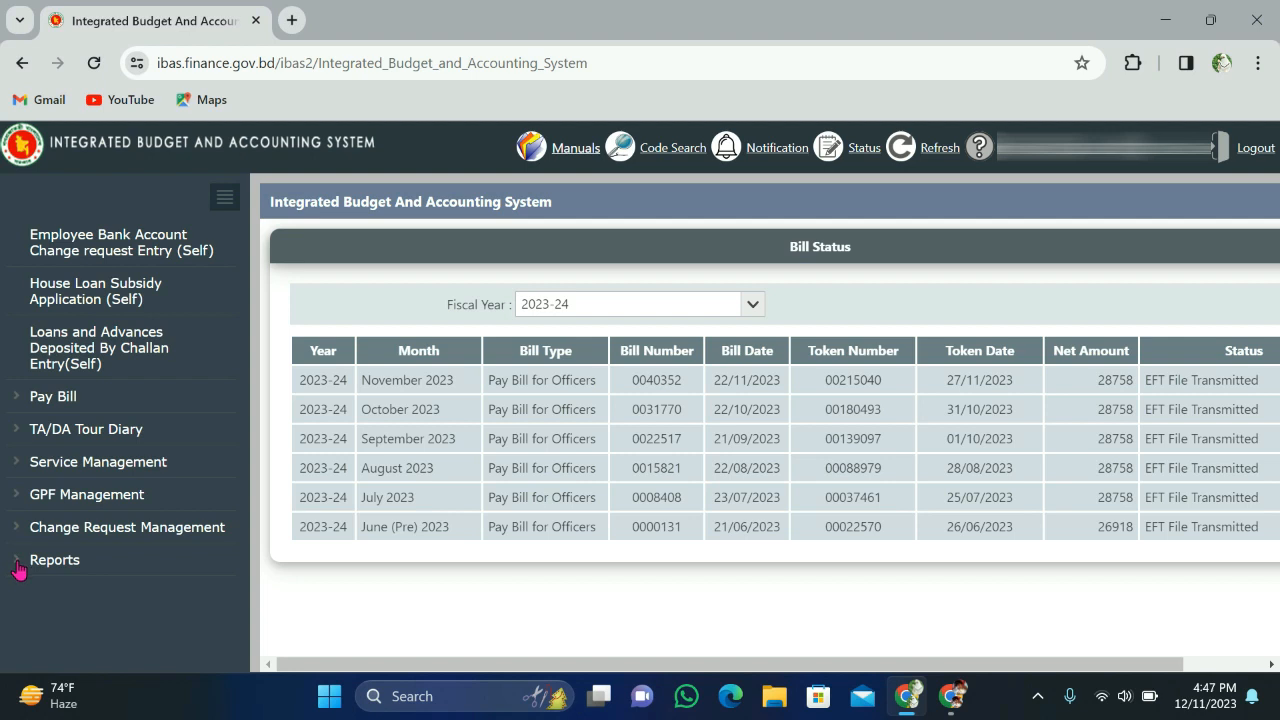
left_click(18, 566)
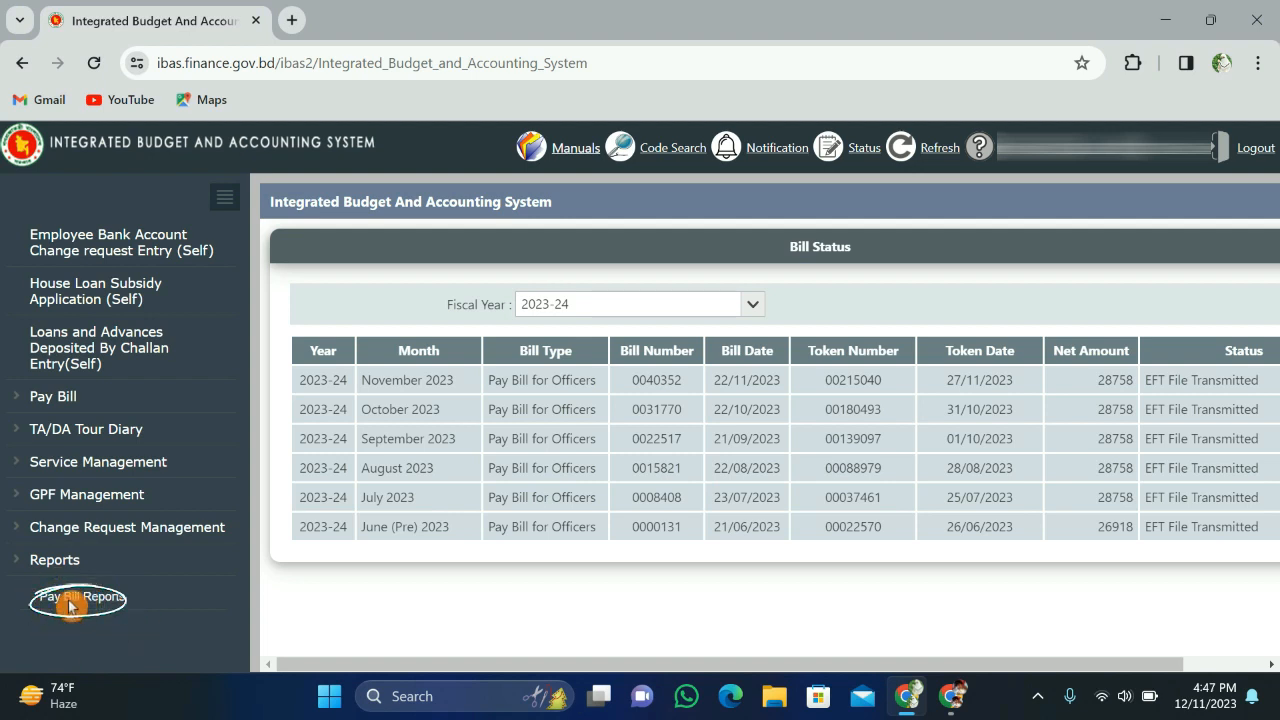
left_click(70, 605)
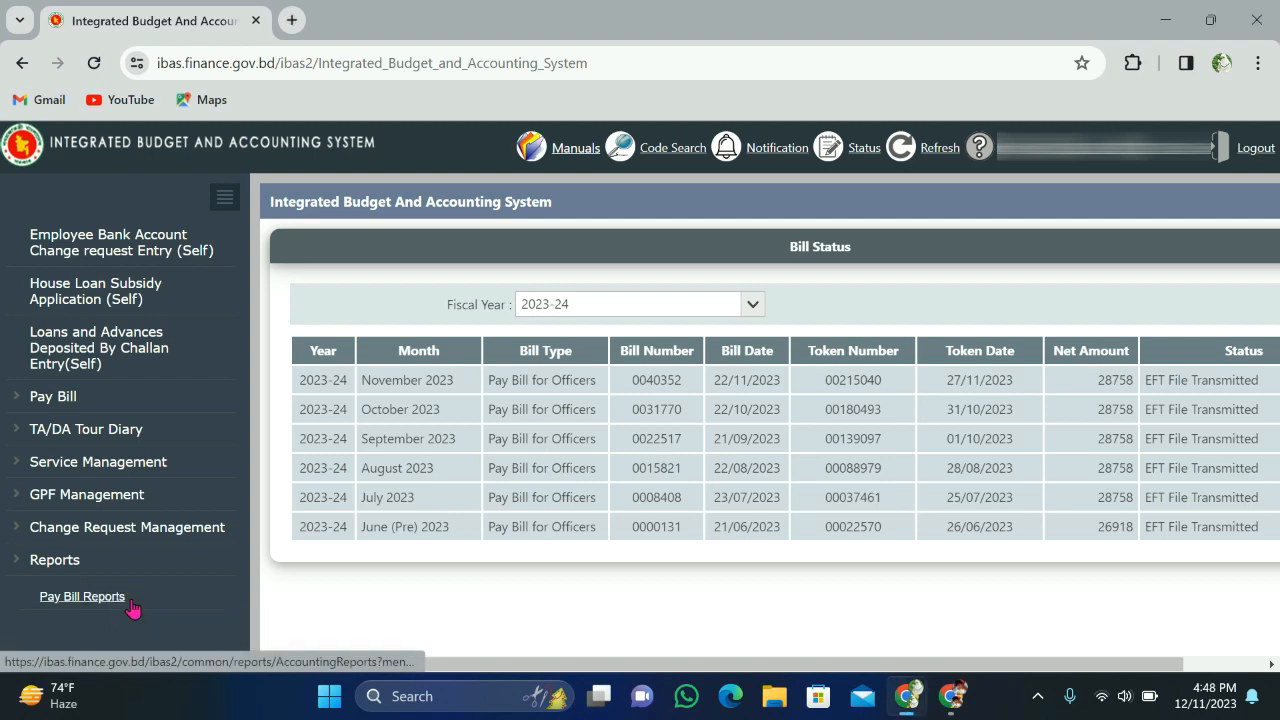
left_click(130, 605)
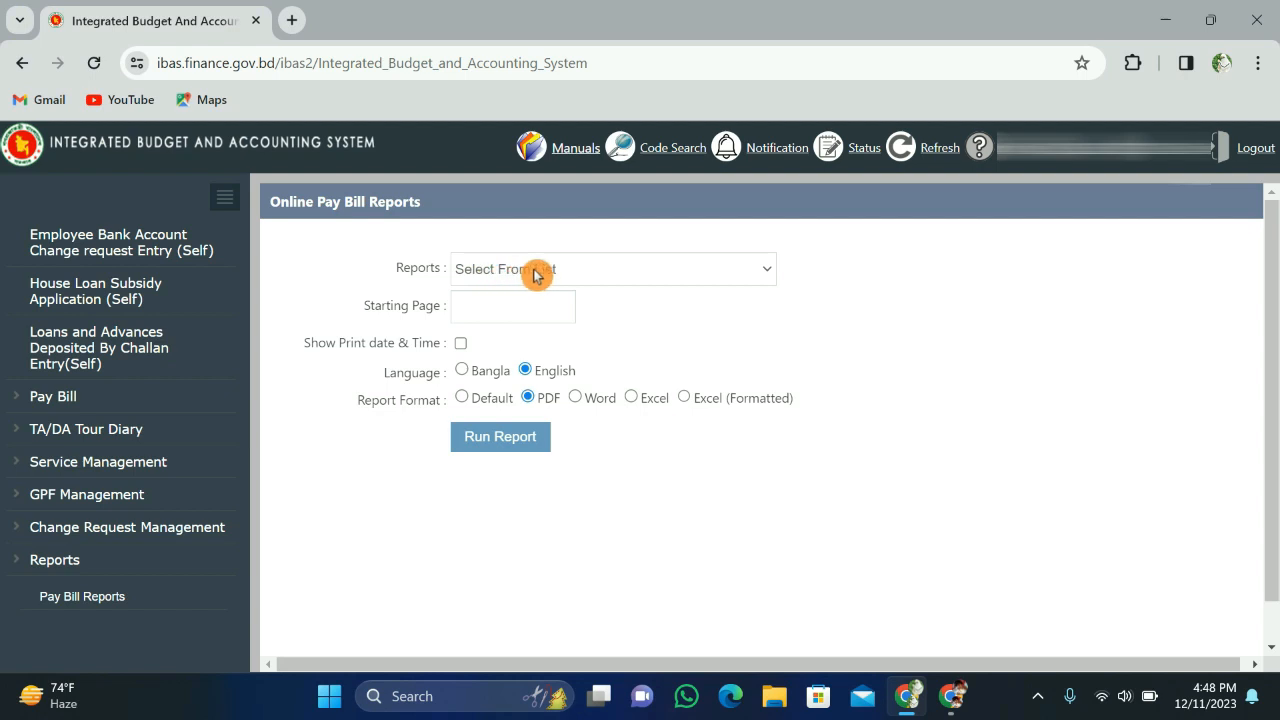
Step: Pick 'My Yearly Salary Statement' from the Reports dropdown
left_click(768, 271)
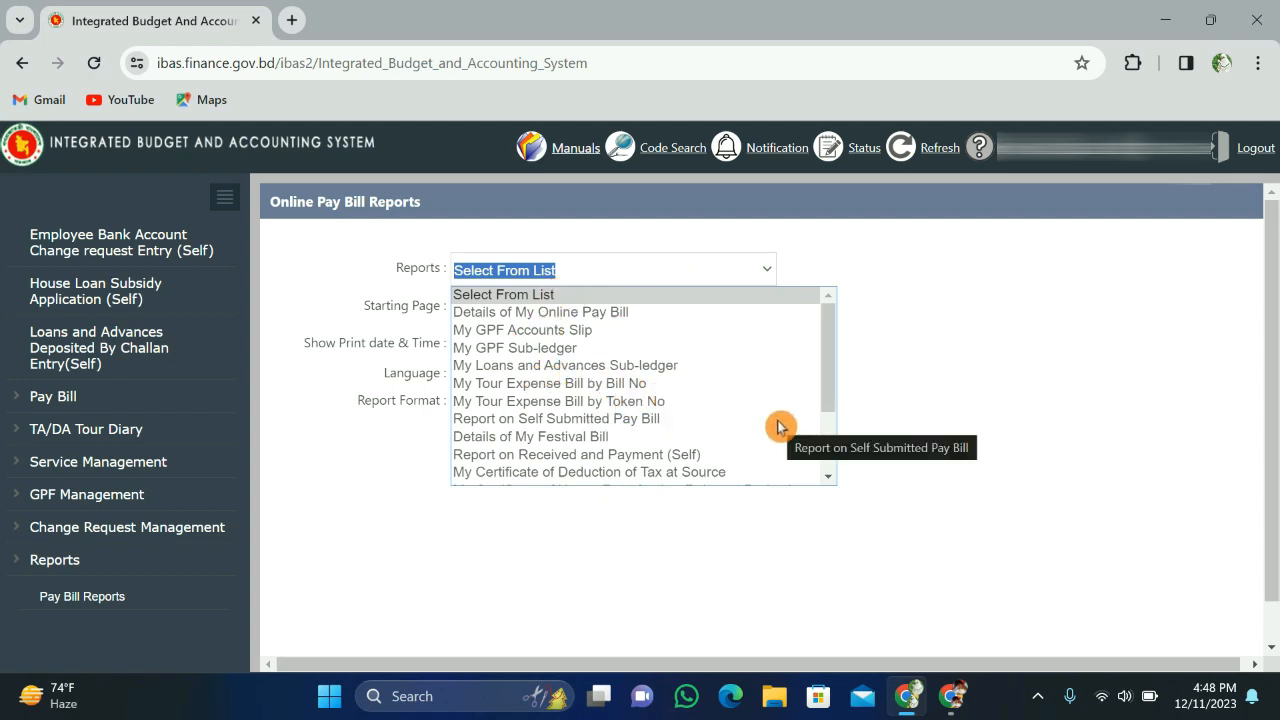
scroll(828, 468, "down", 2)
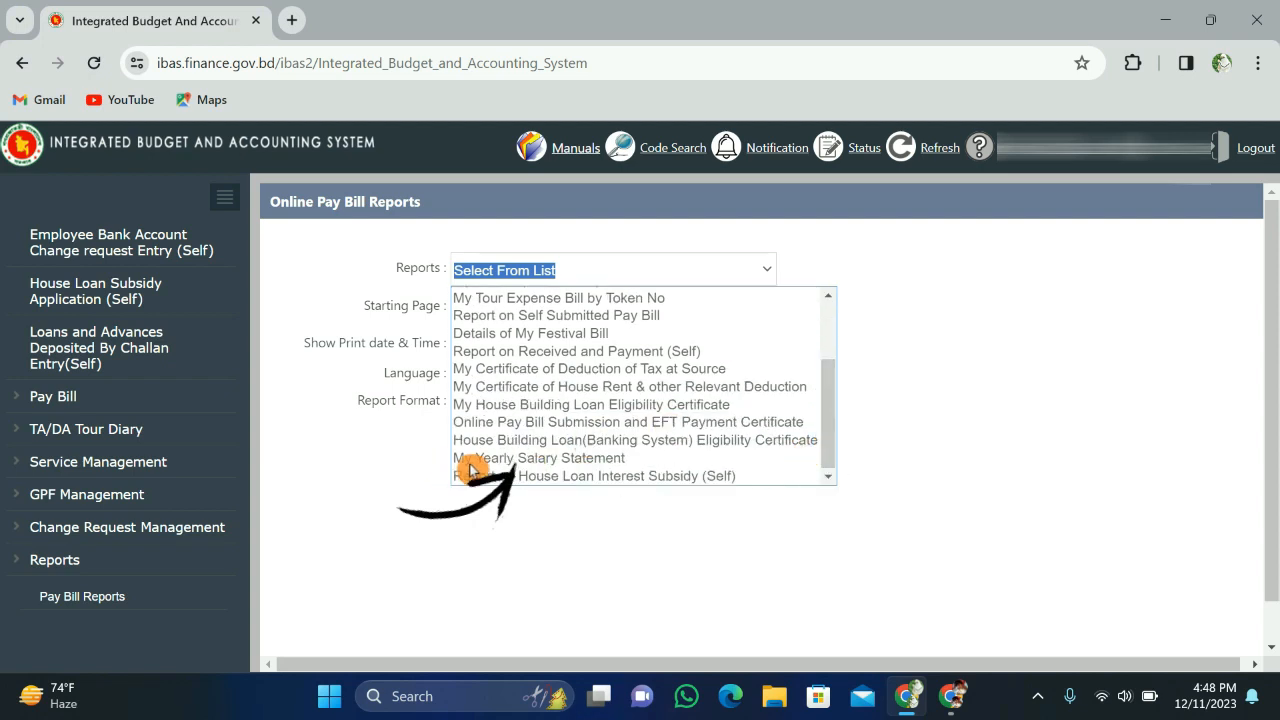
left_click(539, 460)
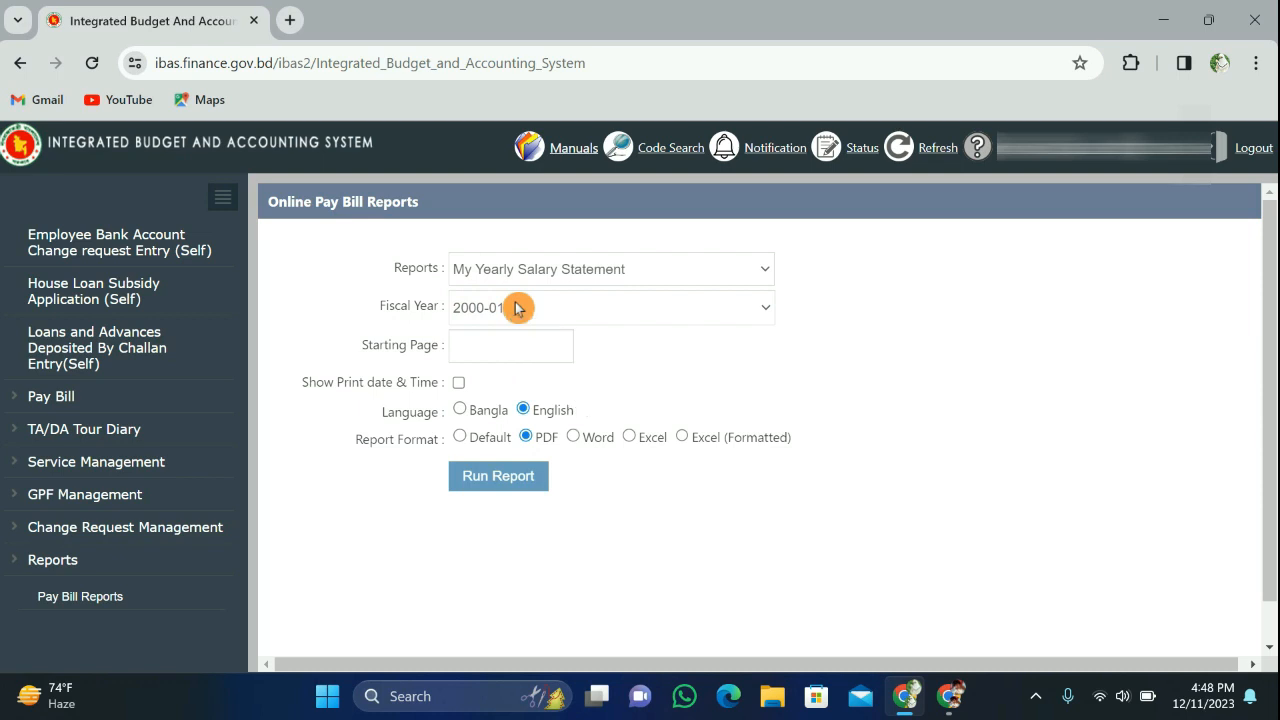
Step: Select 2022-23 in the Fiscal Year dropdown
left_click(766, 314)
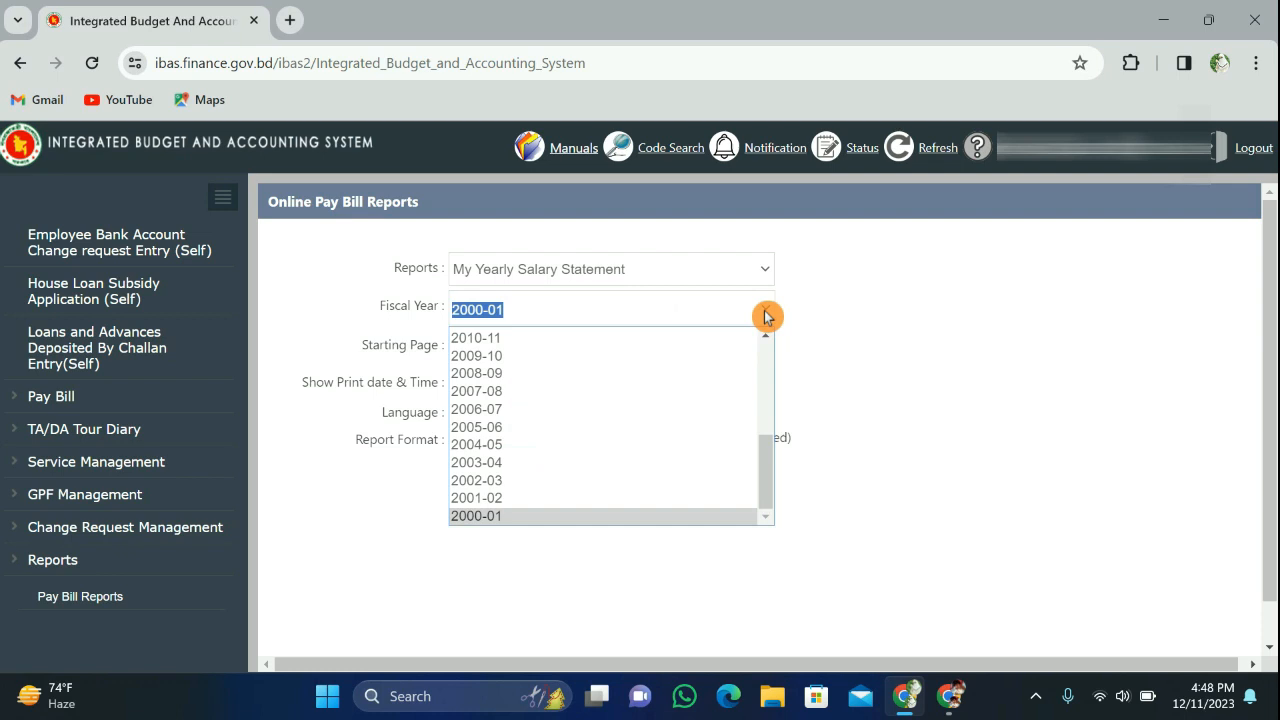
left_click(763, 366)
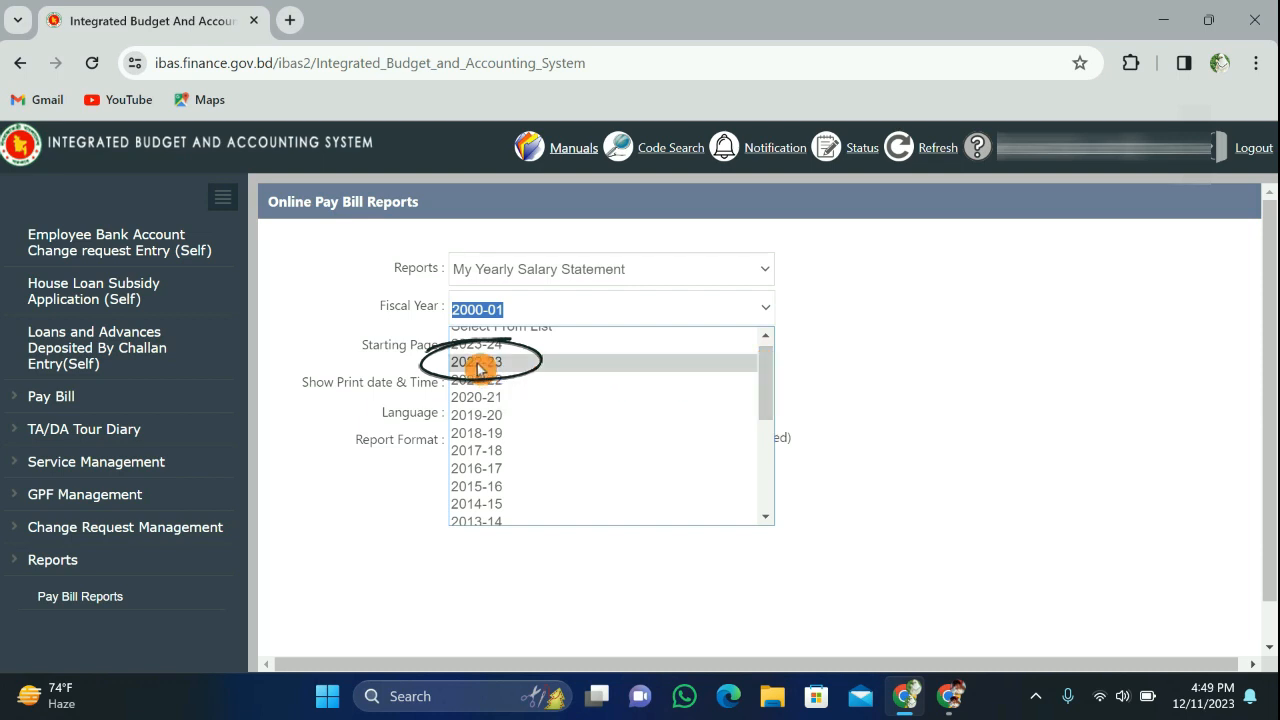
left_click(478, 364)
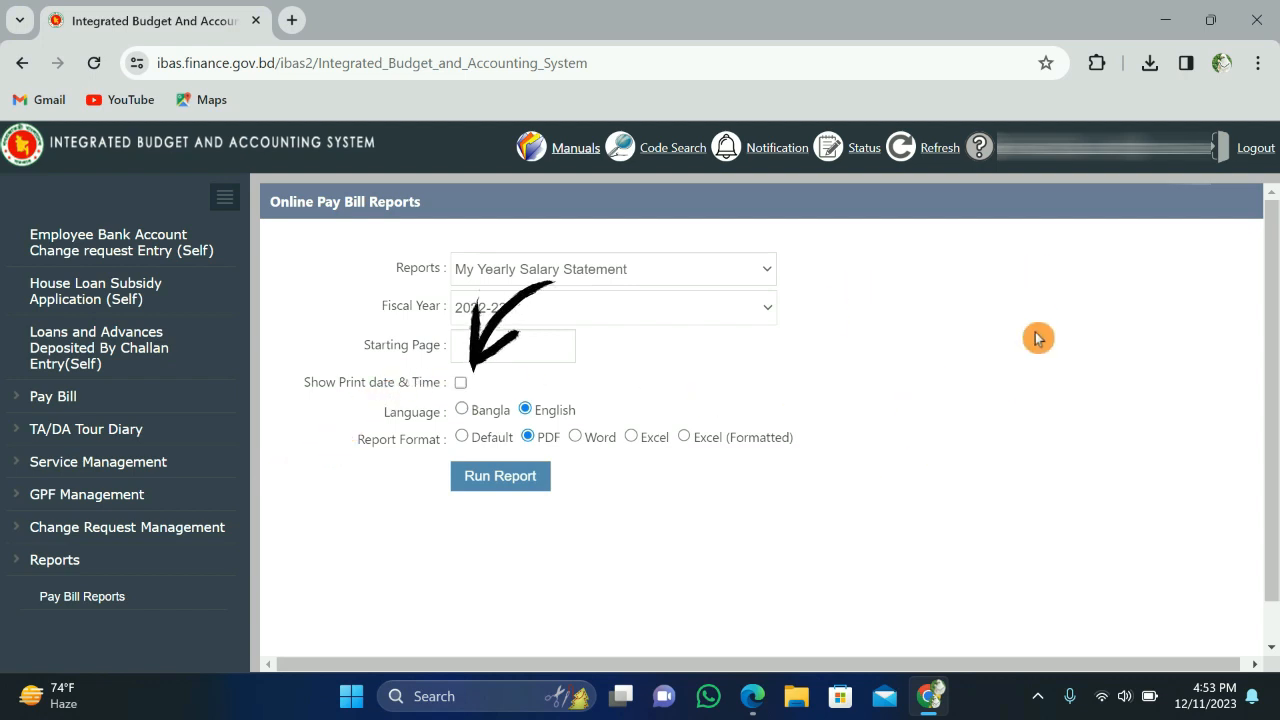
Step: Include print date and time, keep English language and PDF format, and run the report
left_click(462, 384)
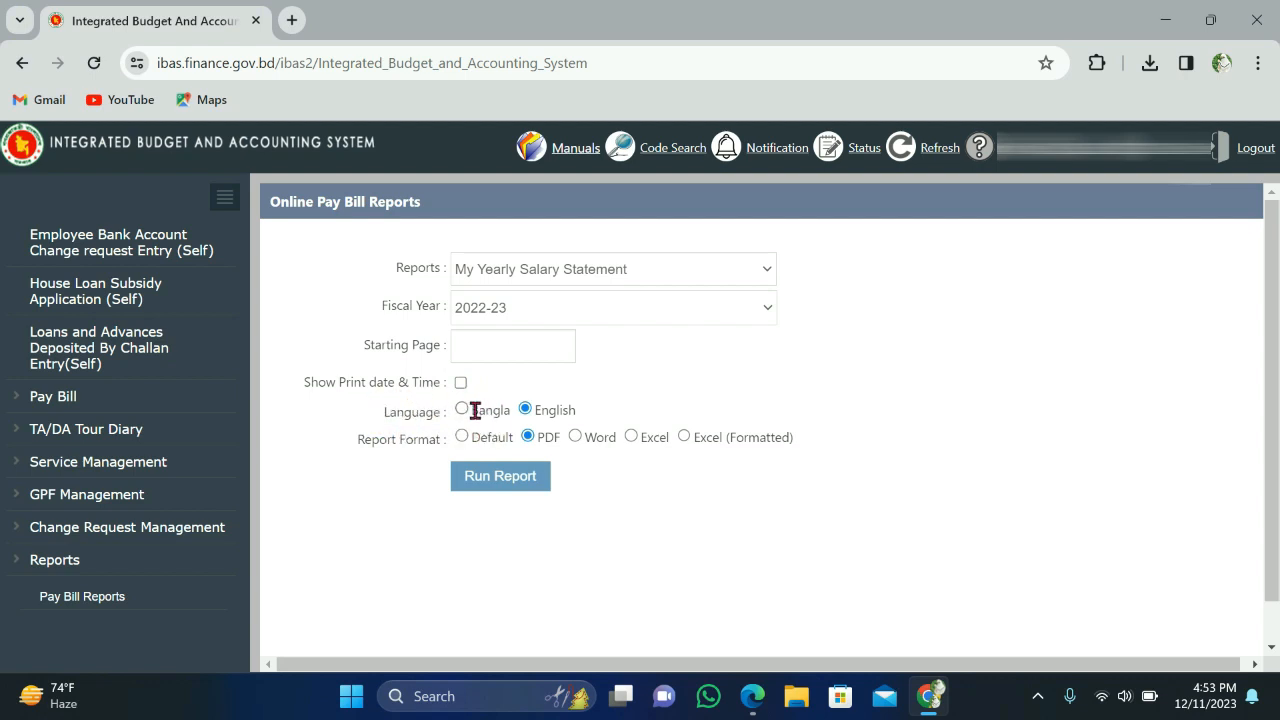
left_click(463, 411)
left_click(527, 412)
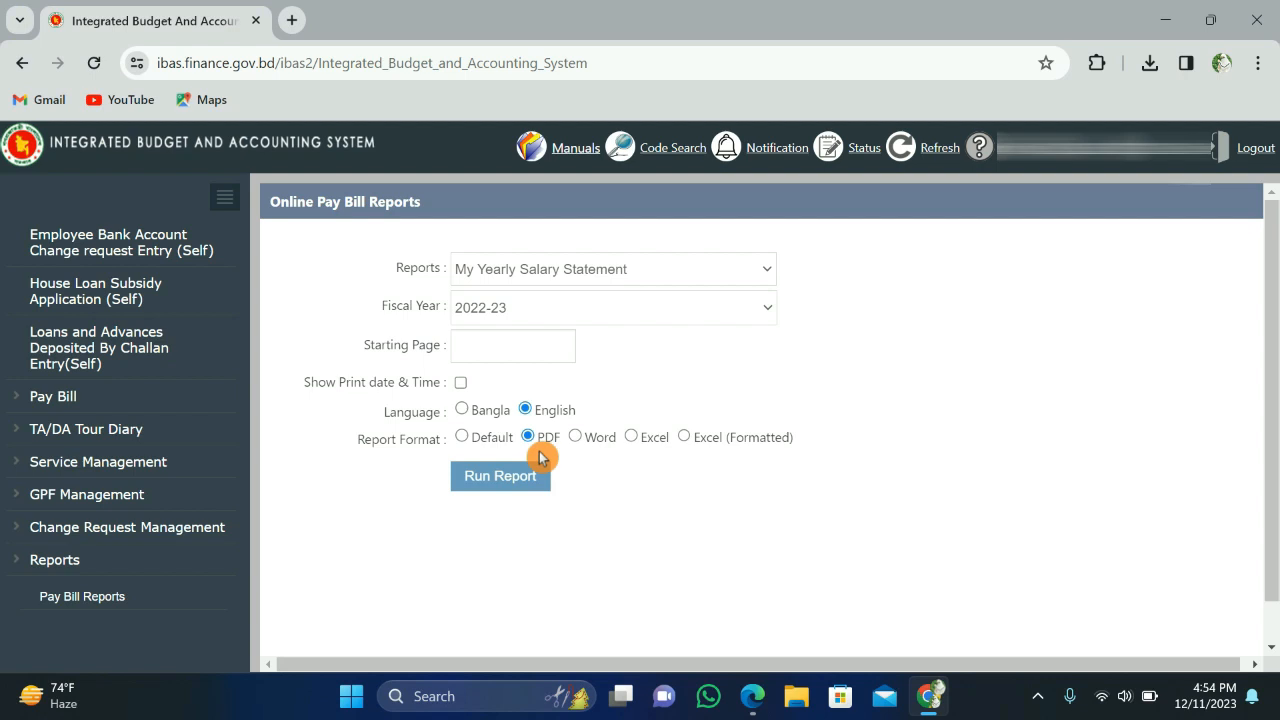
mouse_move(543, 449)
left_mouse_down()
mouse_move(517, 437)
mouse_move(540, 443)
left_mouse_up()
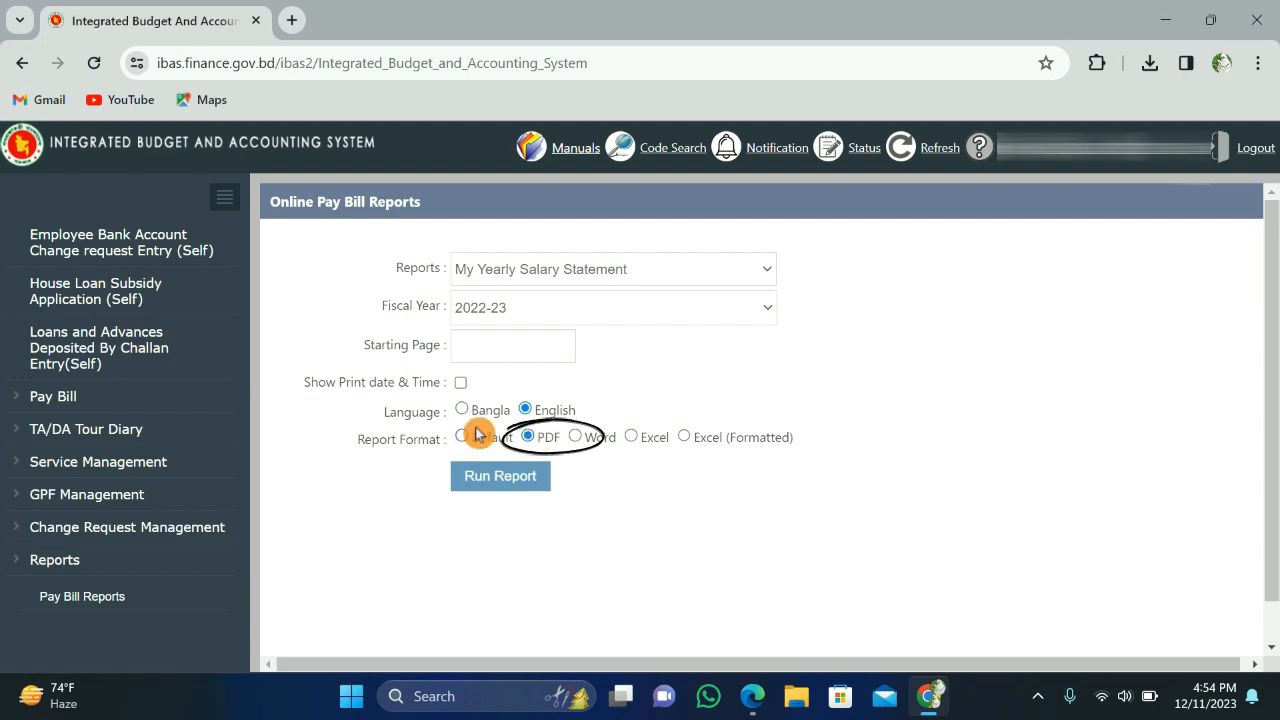
left_click_drag(554, 508, 537, 500)
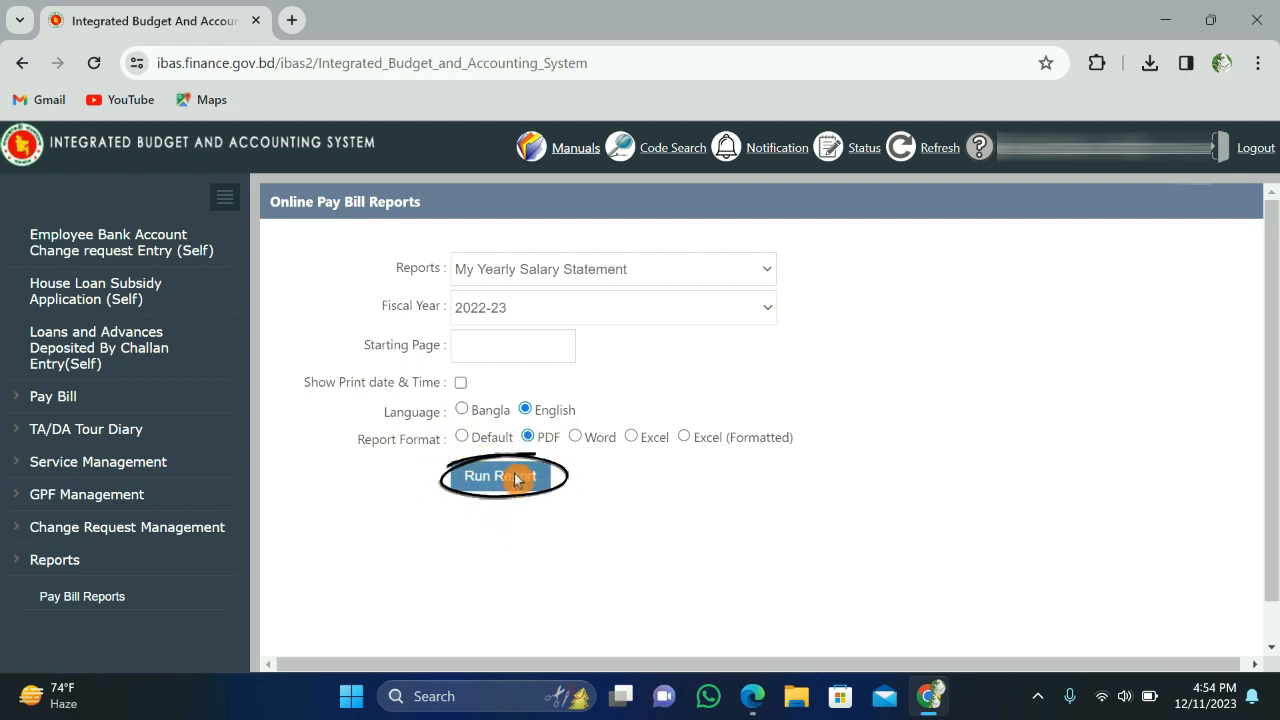
left_click(514, 477)
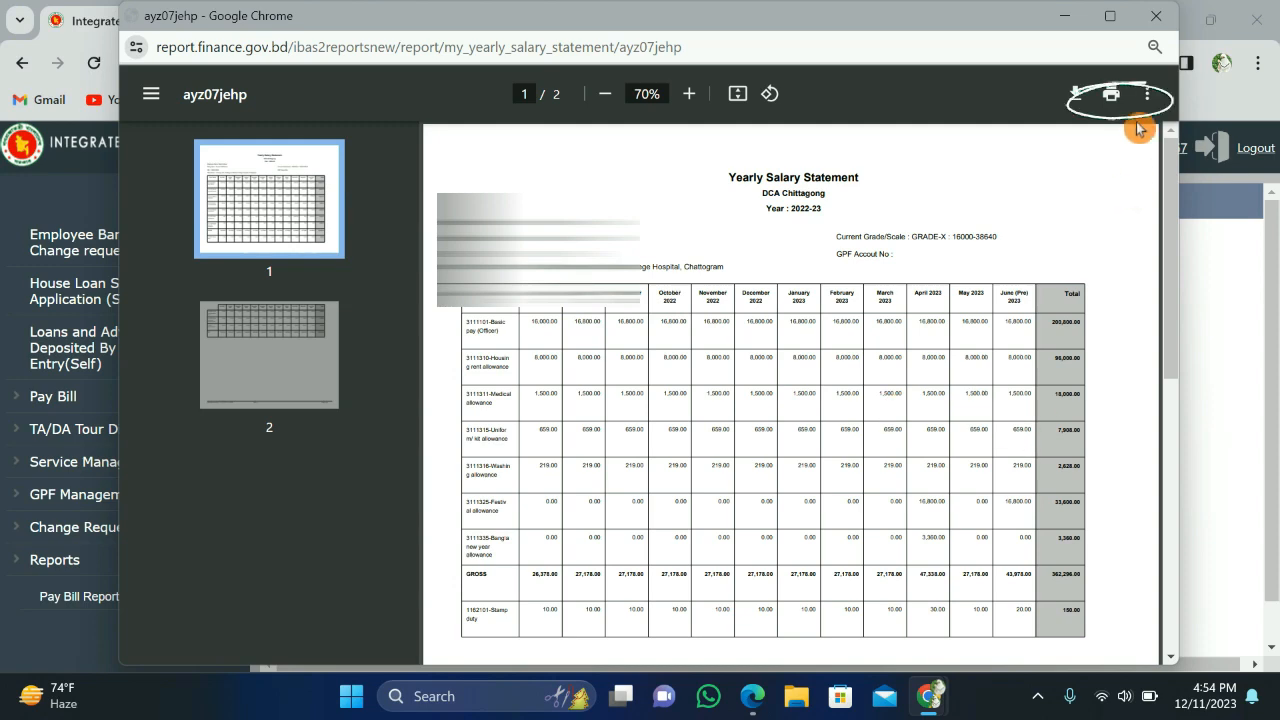
Step: Preview printing of the salary statement PDF, then close the report window
left_click(1112, 100)
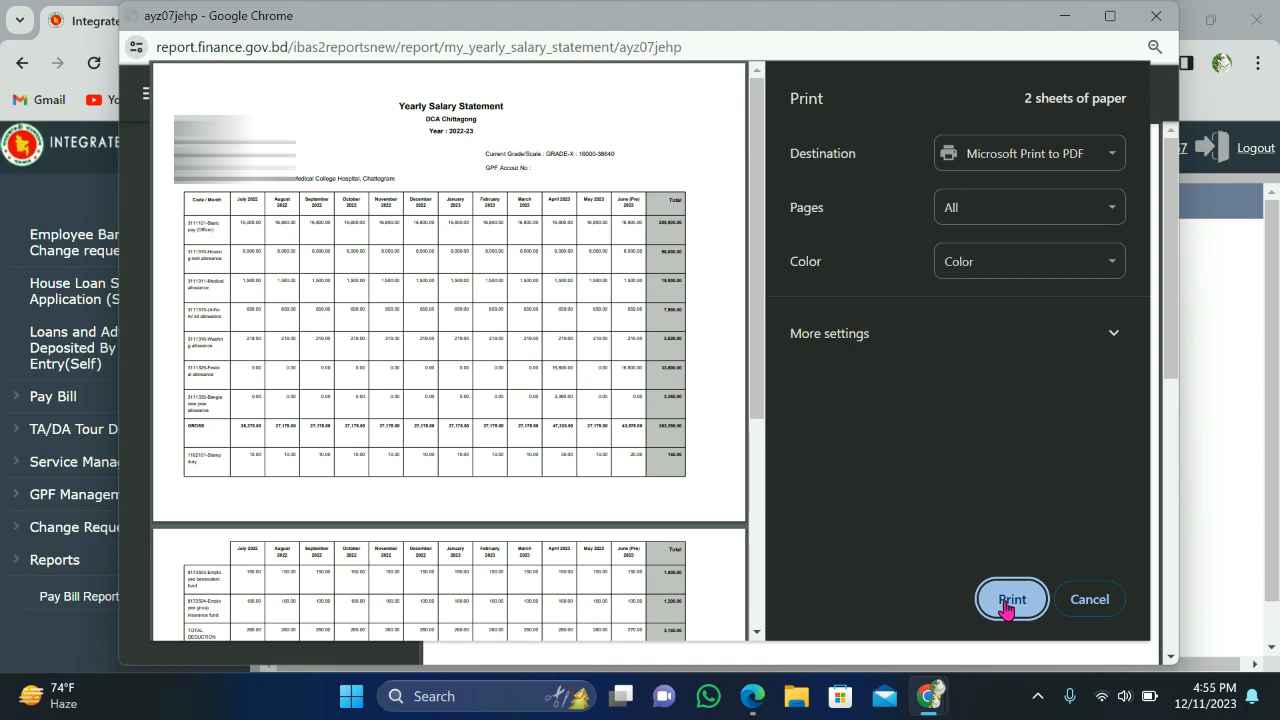
left_click(1158, 20)
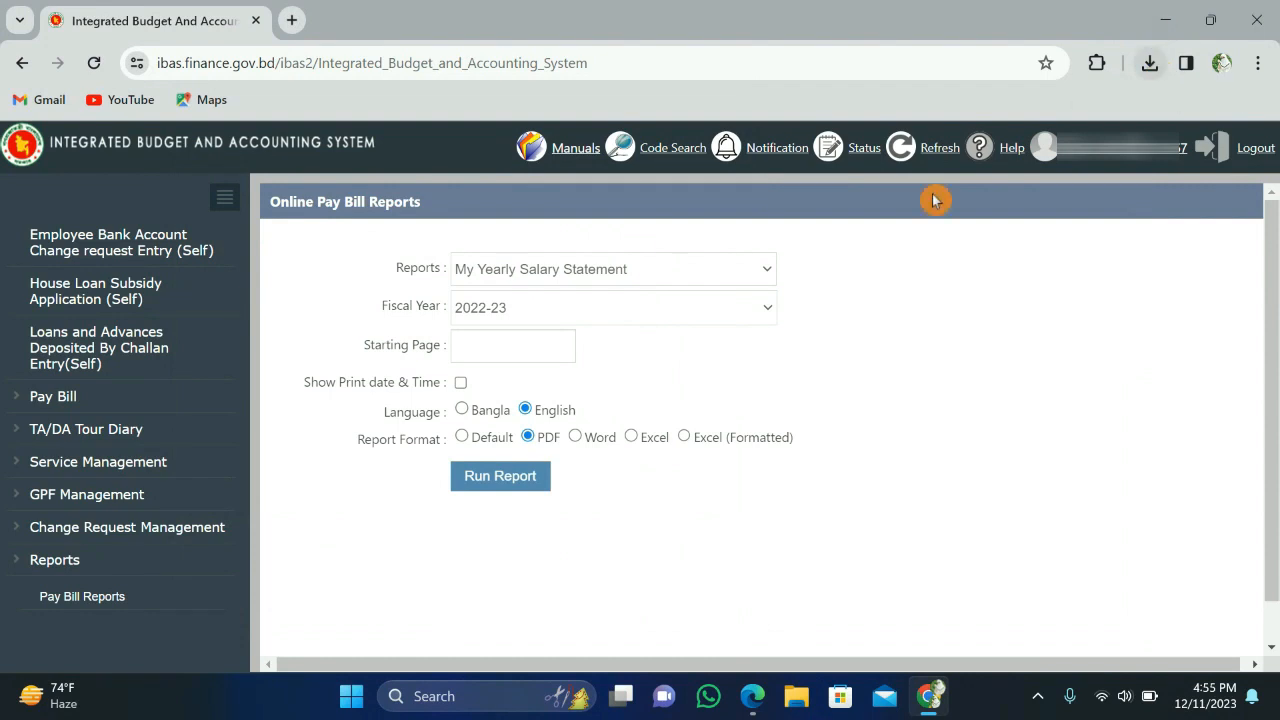
Step: Run the salary statement report again and start downloading it as a PDF
left_click(505, 485)
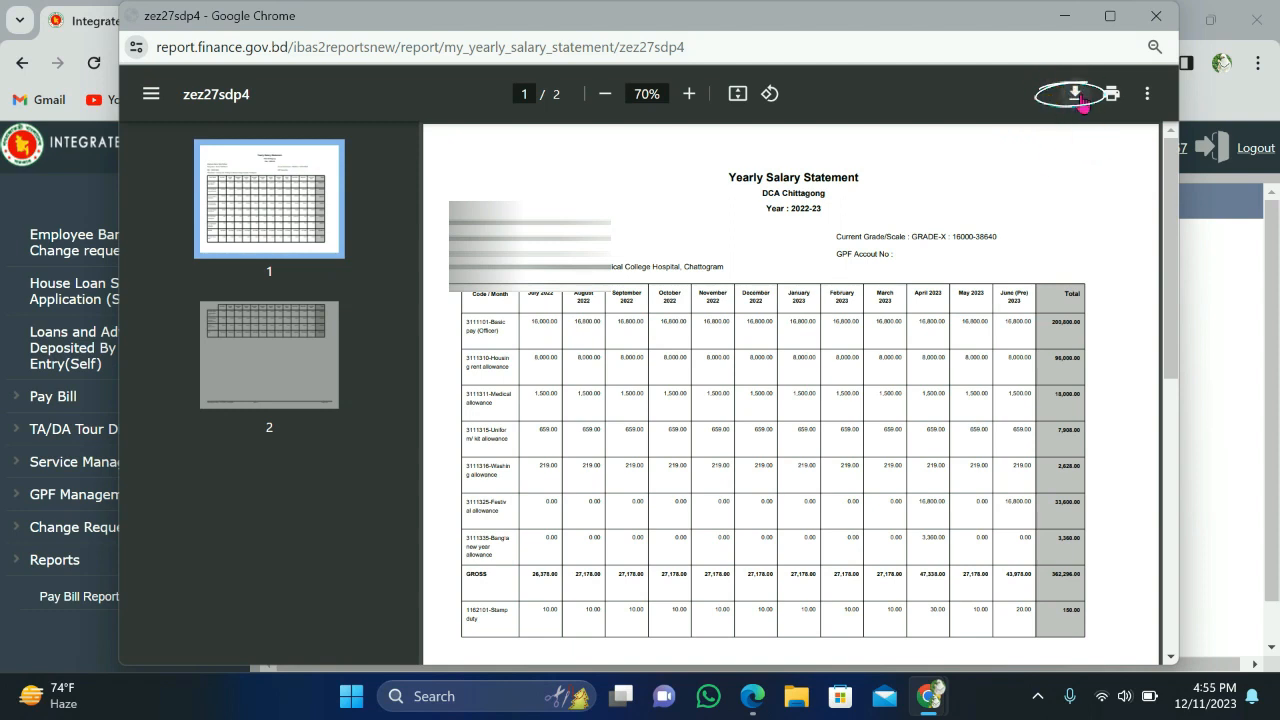
left_click(1078, 100)
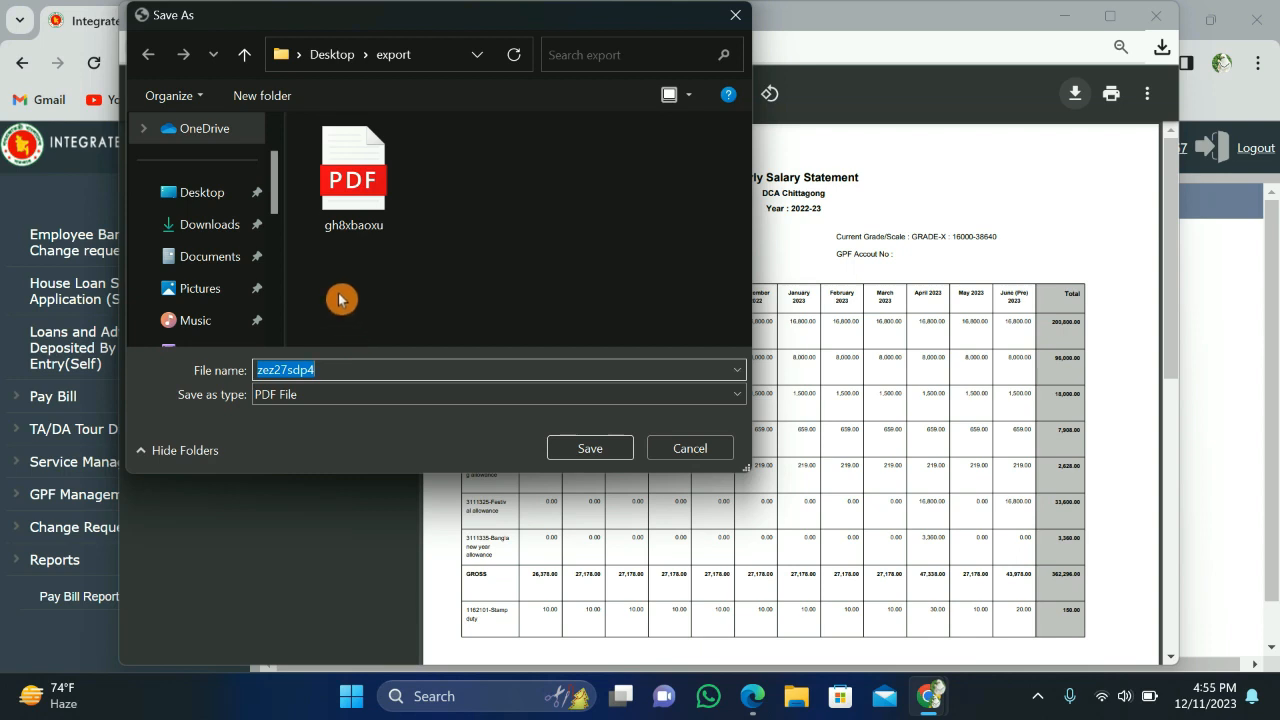
Step: Make a new Desktop folder 'salary statement' and save zez27sdp4.pdf inside it
left_click(206, 196)
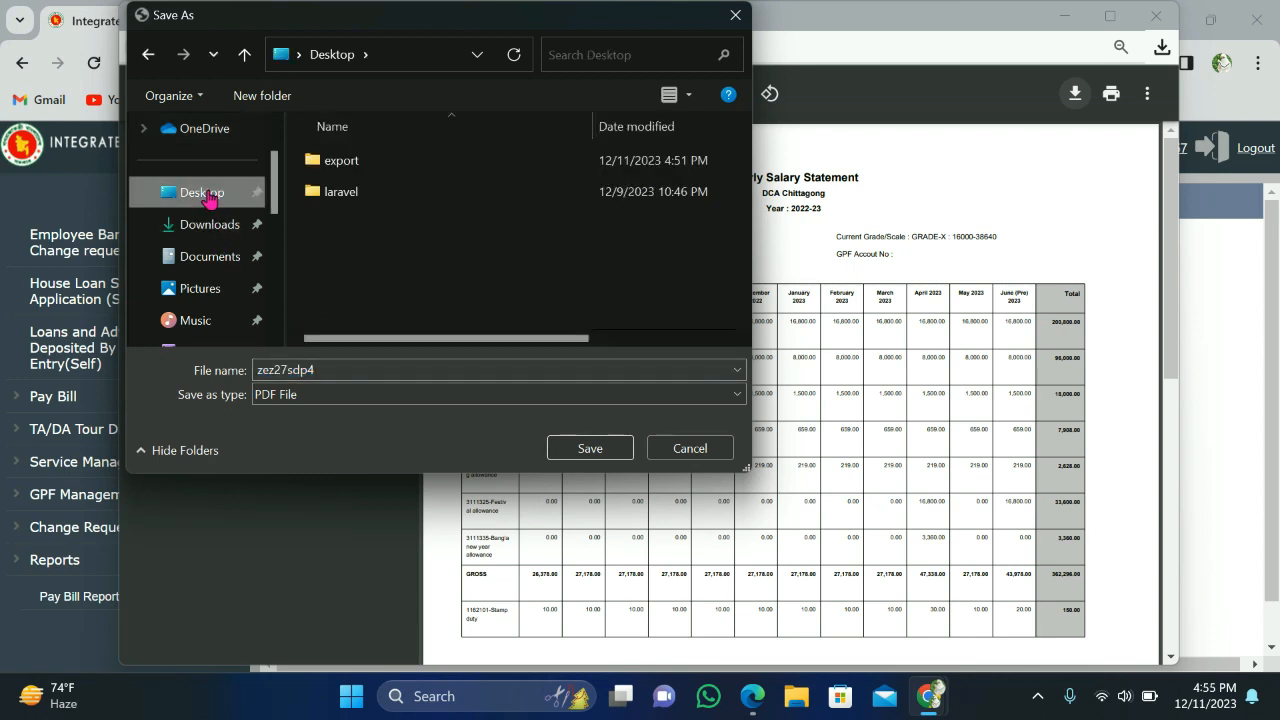
left_click(306, 238)
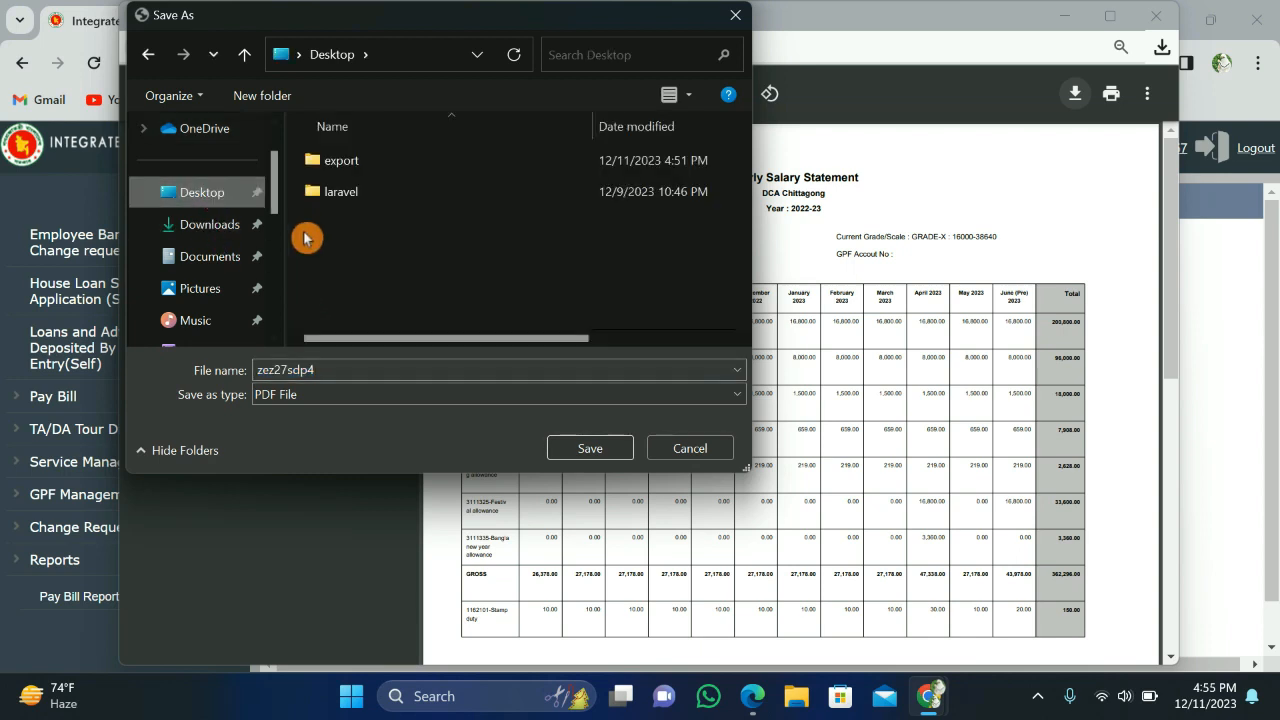
right_click(306, 238)
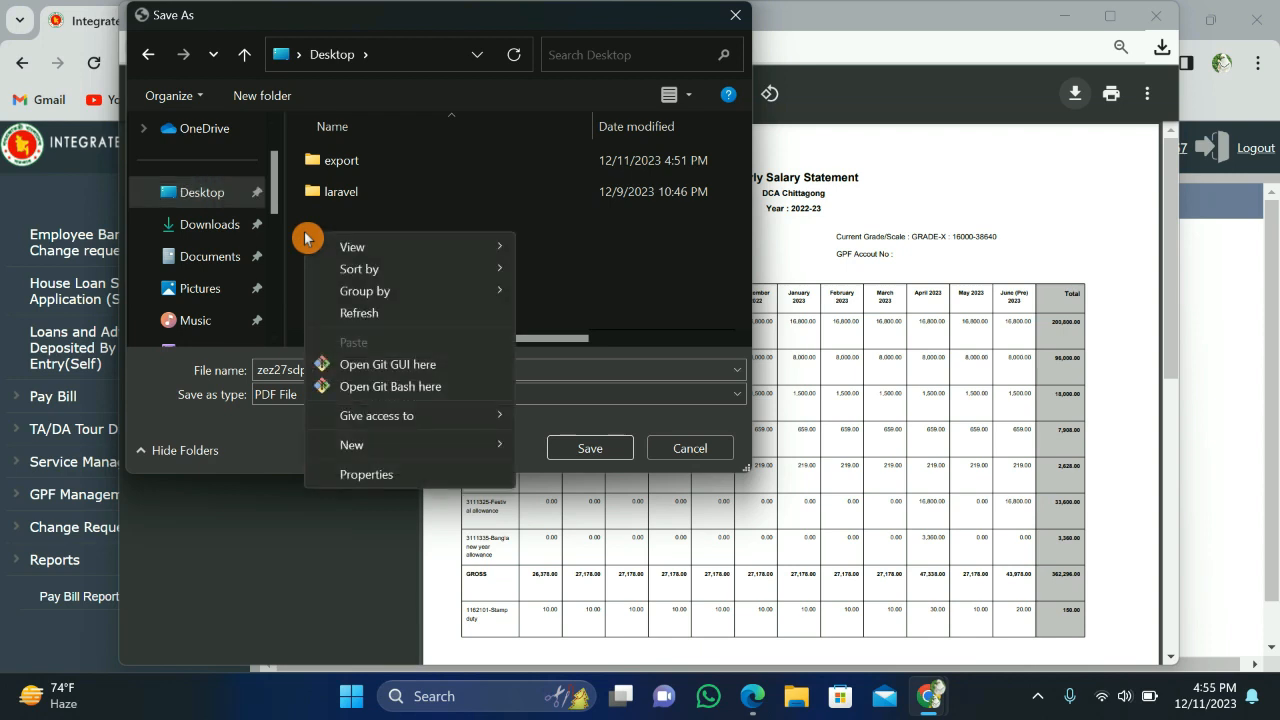
mouse_move(355, 446)
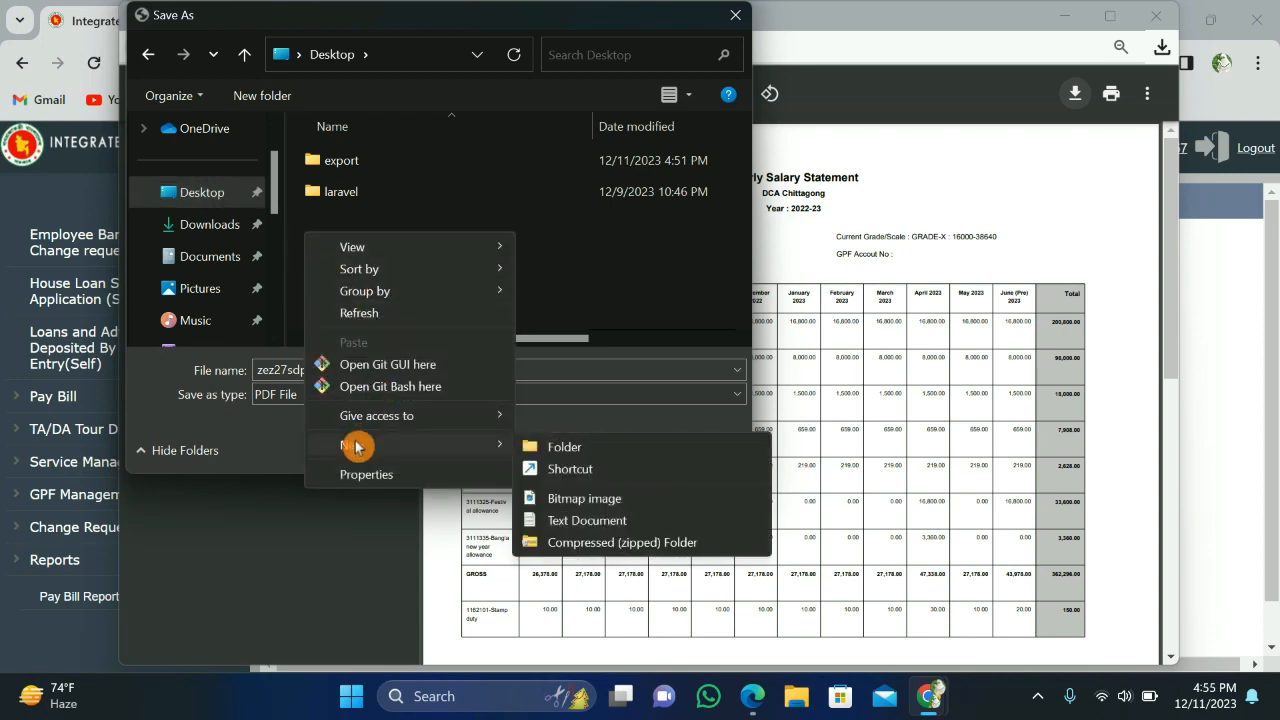
left_click(563, 447)
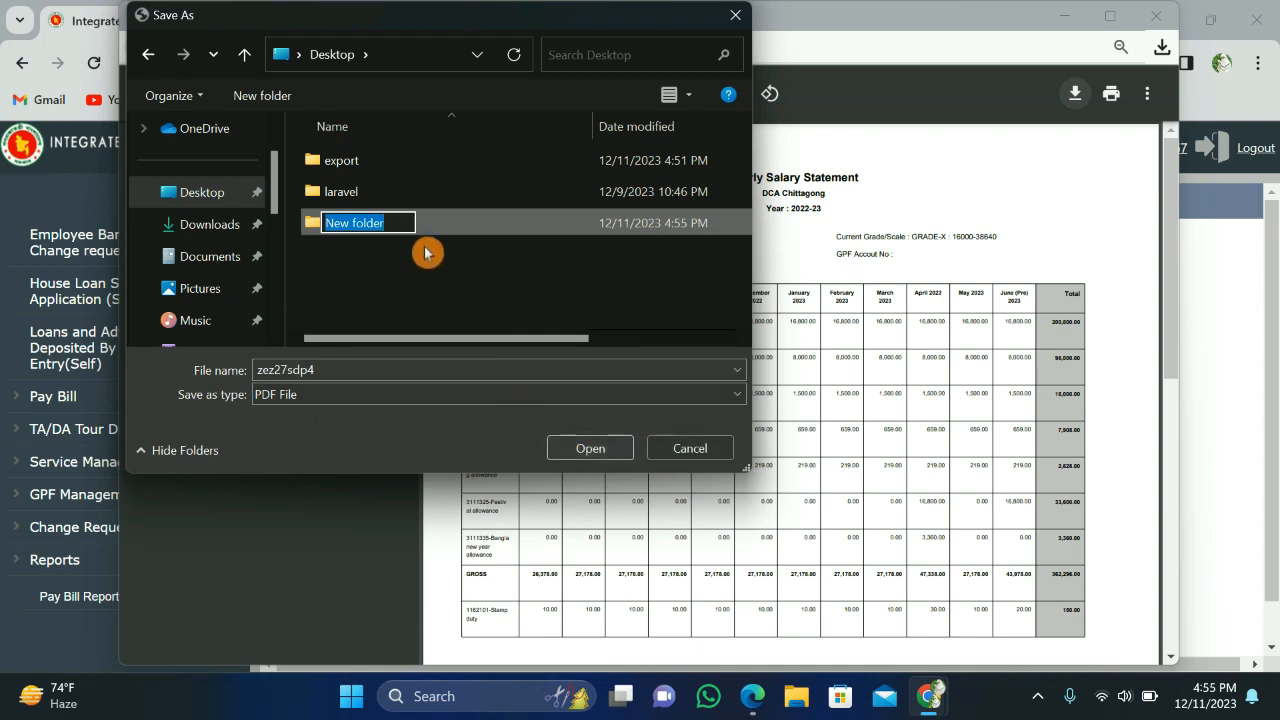
key("BackSpace")
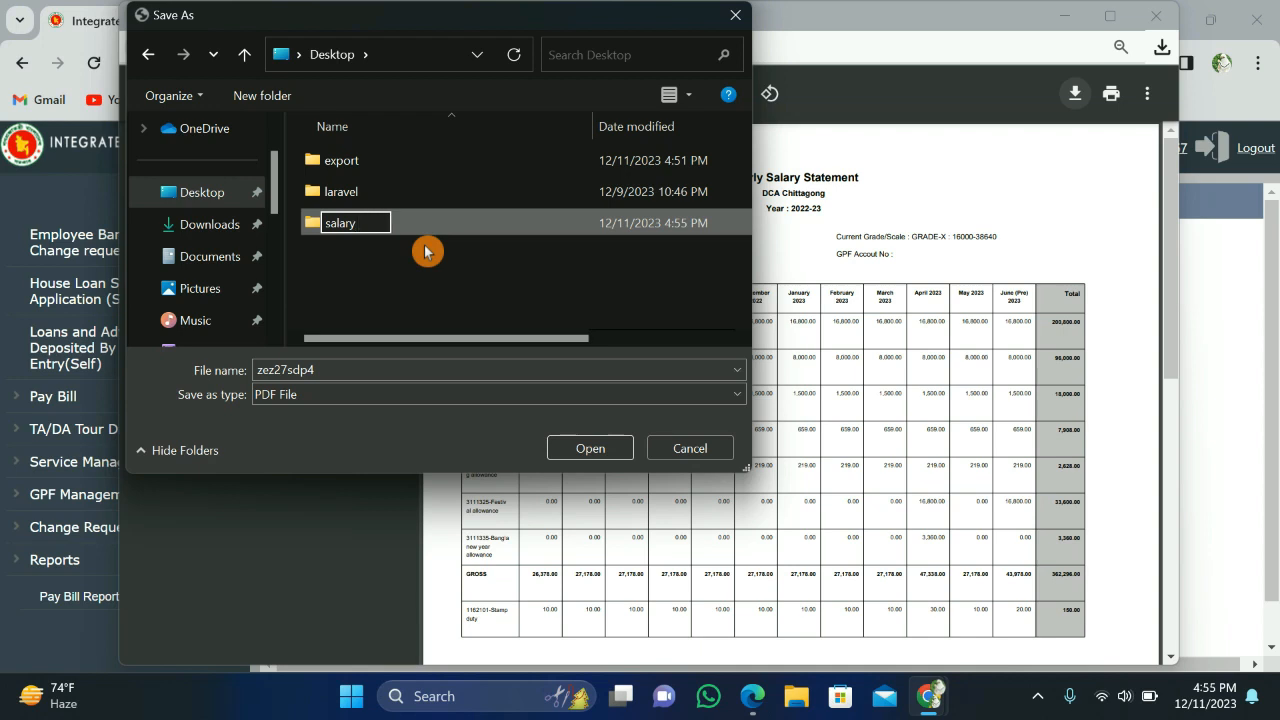
type("salary statement")
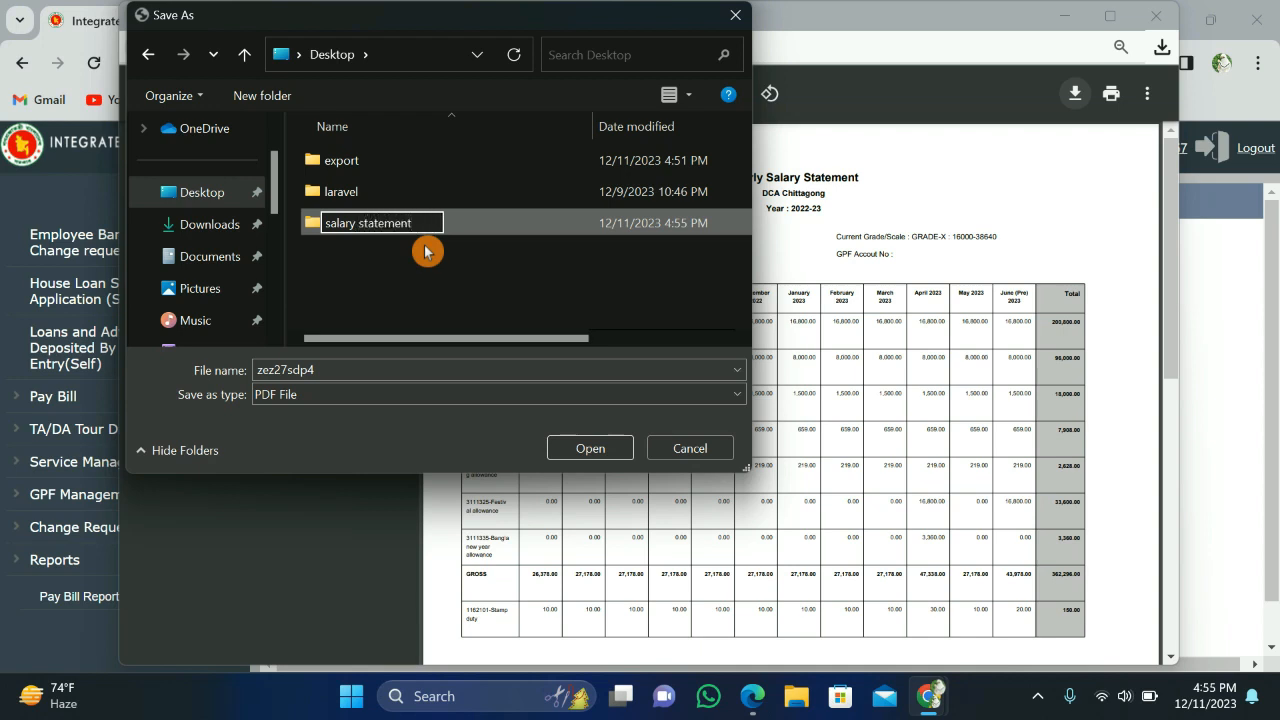
left_click(425, 251)
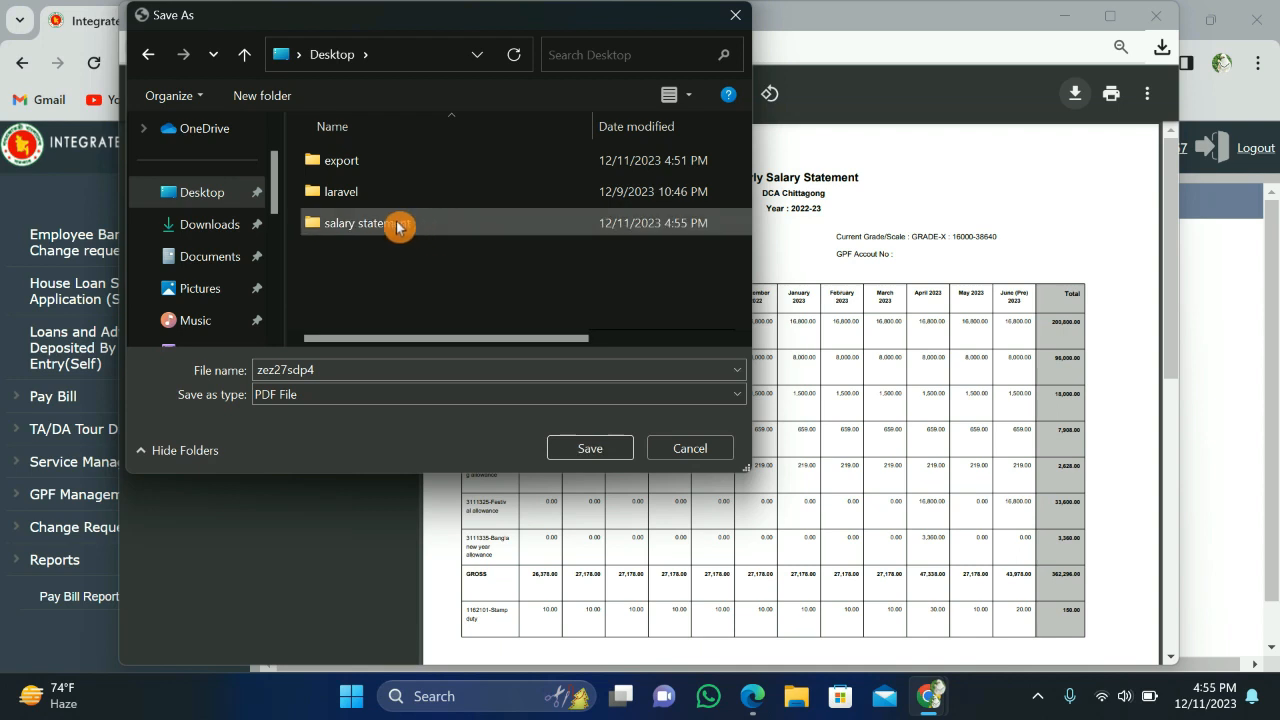
double_click(400, 223)
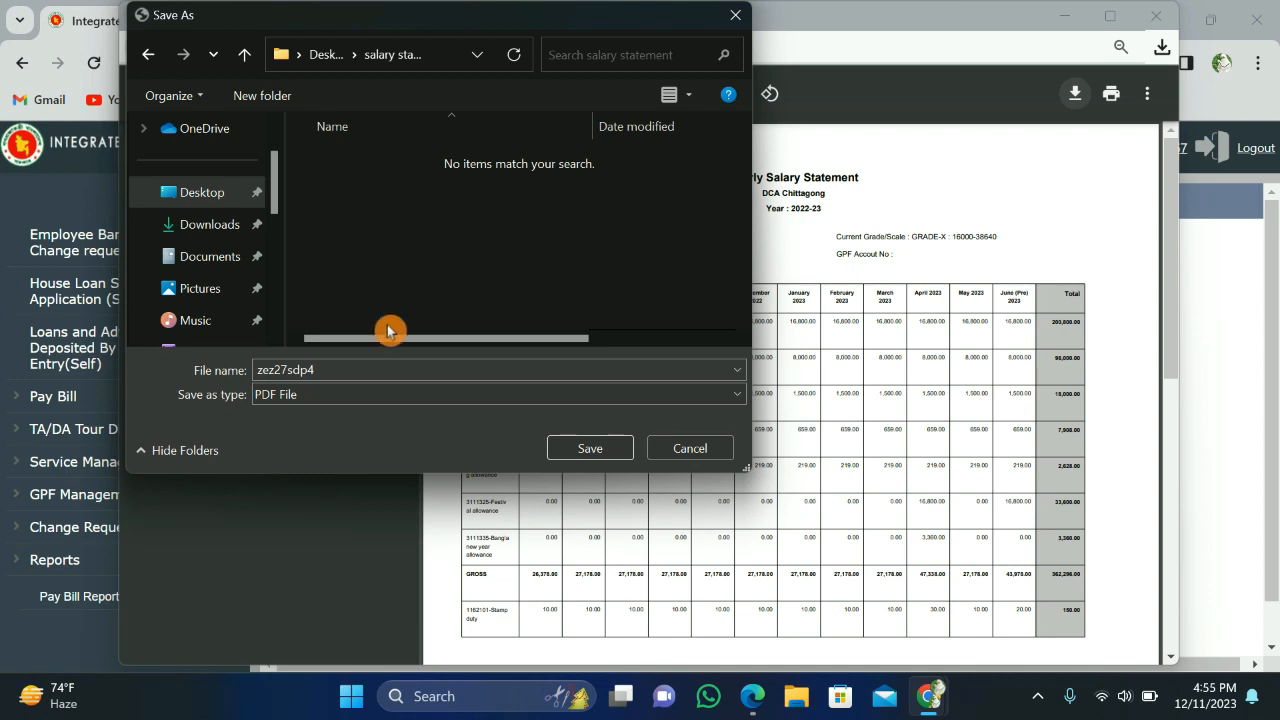
left_click(586, 450)
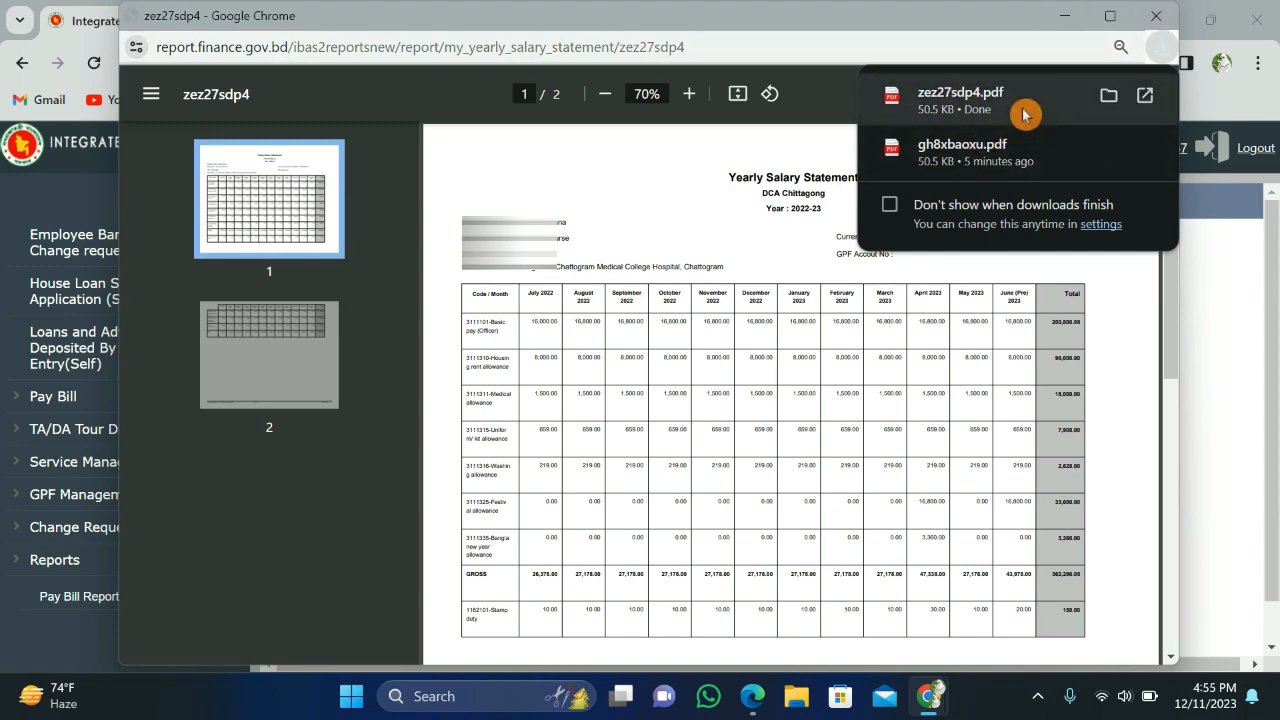
Step: Close the PDF report window and minimize Chrome to reveal the desktop
left_click(1157, 20)
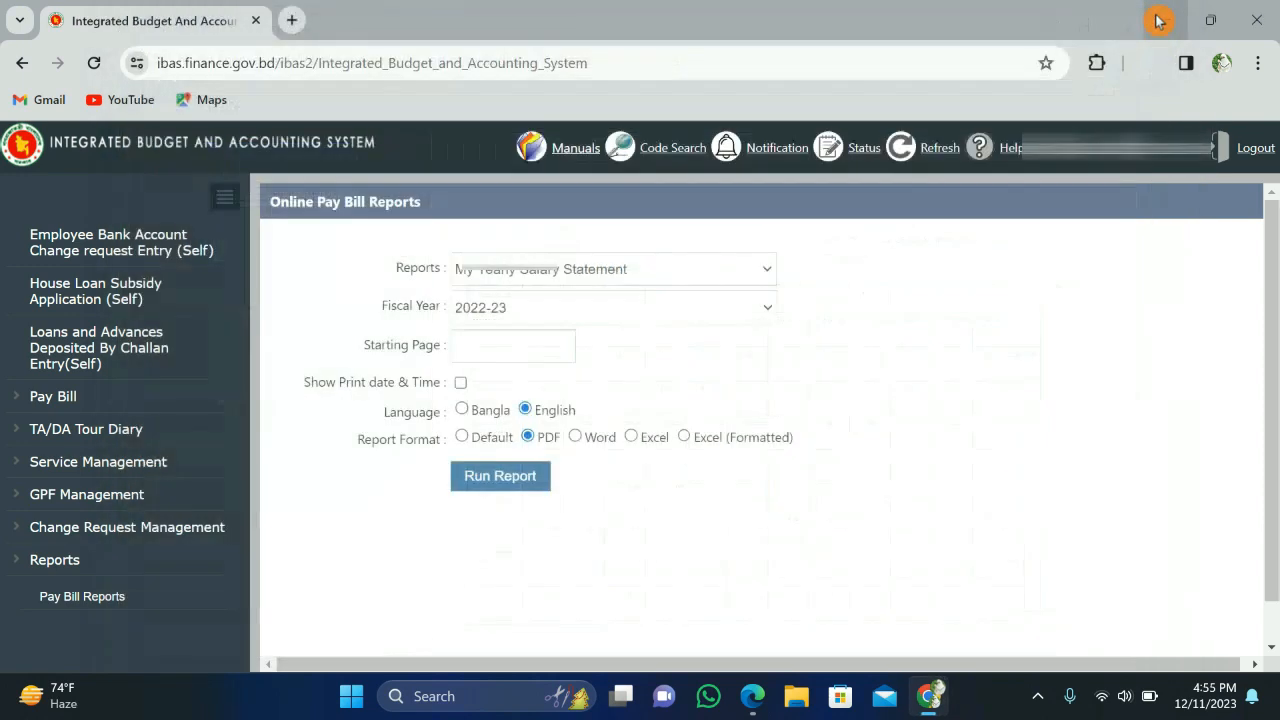
left_click(1165, 20)
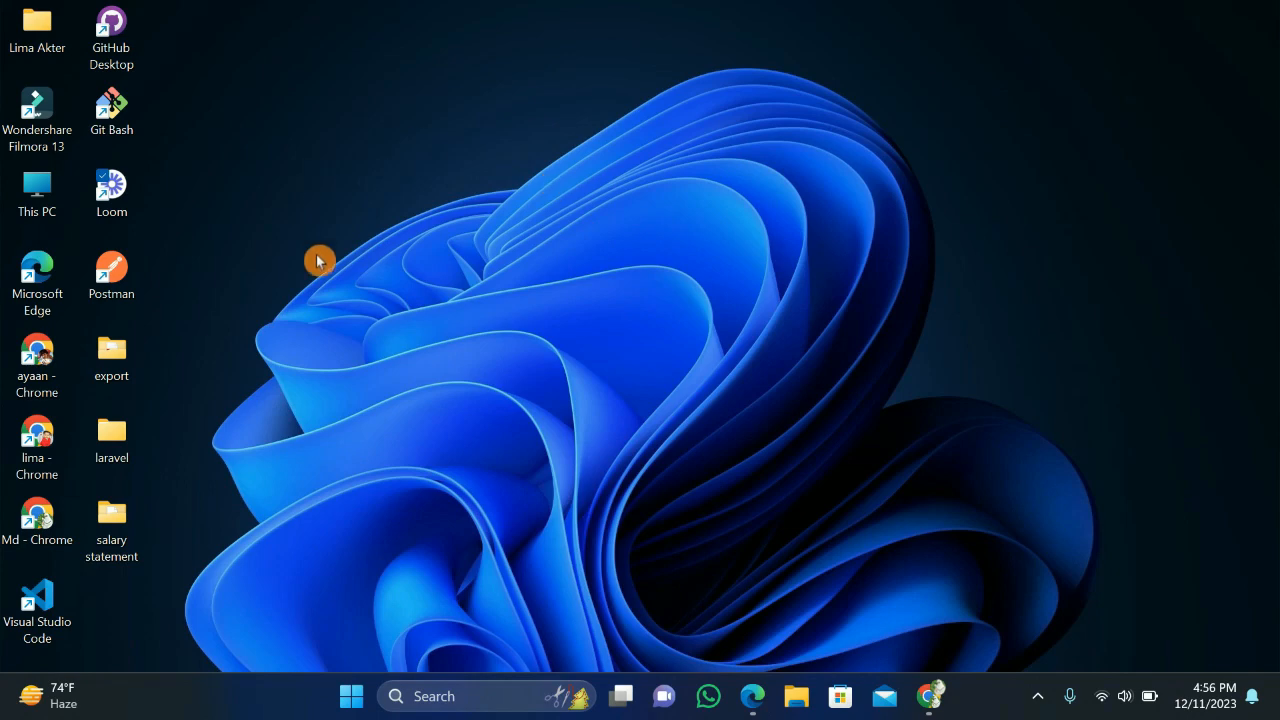
Step: Open zez27sdp4.pdf from the desktop 'salary statement' folder so it displays in Microsoft Edge
mouse_move(170, 492)
left_mouse_down()
mouse_move(106, 482)
mouse_move(154, 554)
mouse_move(165, 495)
left_mouse_up()
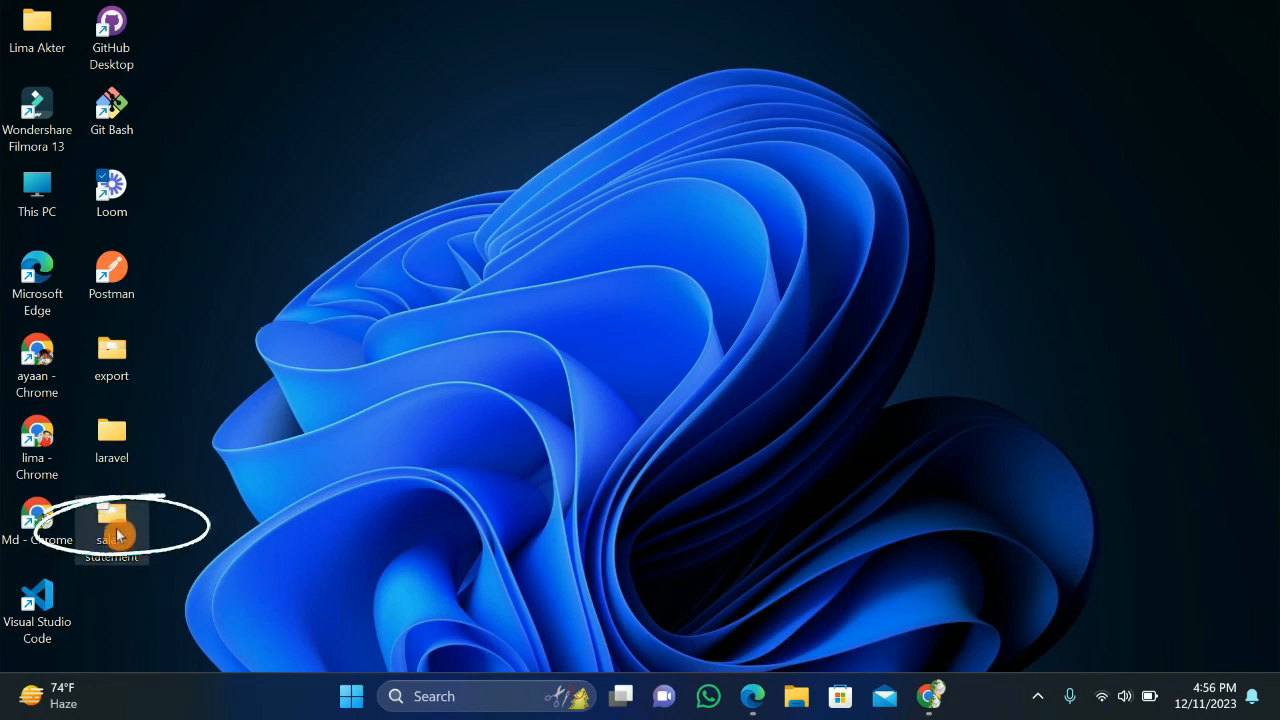
double_click(116, 535)
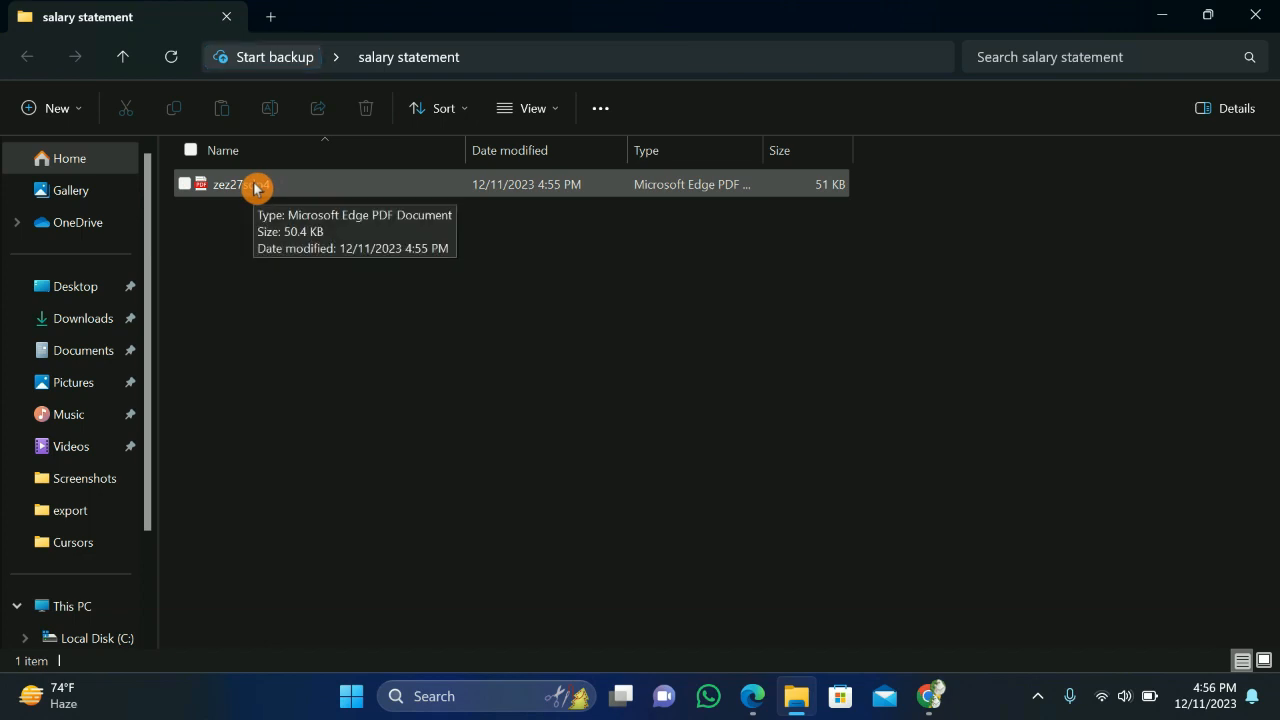
double_click(255, 186)
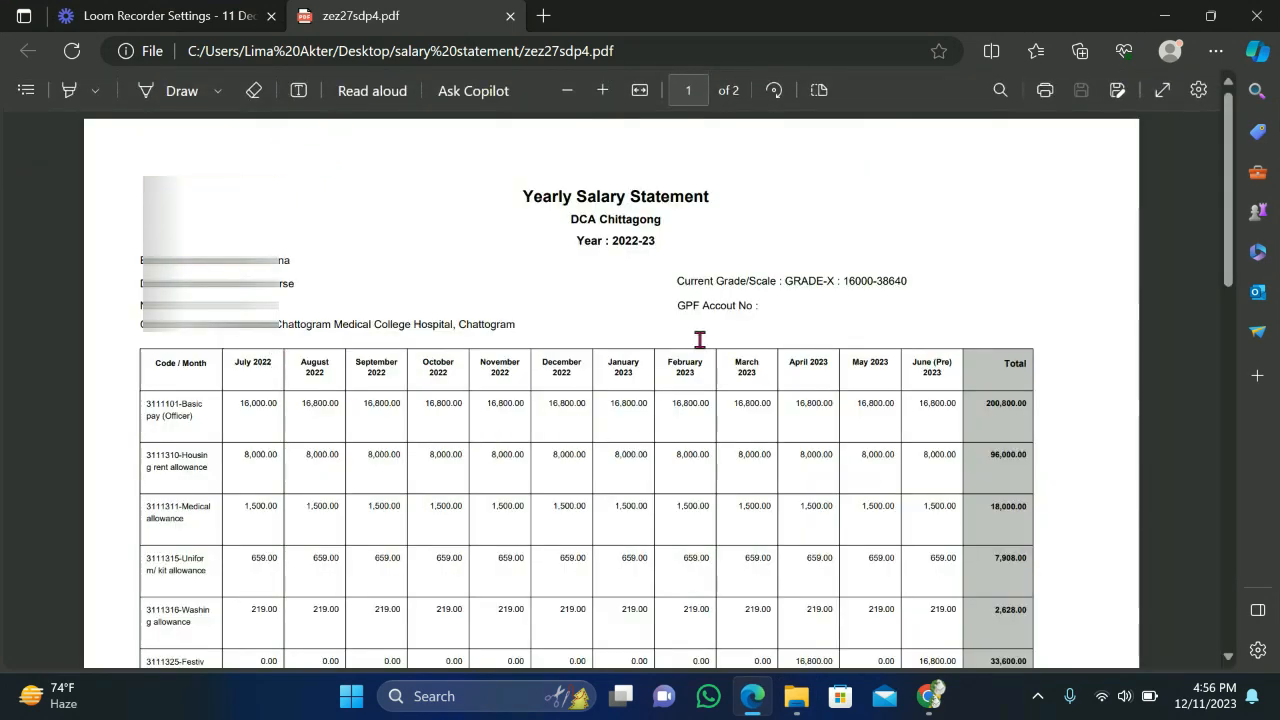
Step: Scroll to page 2 and check total deduction 3,150.00 and yearly net 359,146.00
left_click(1231, 658)
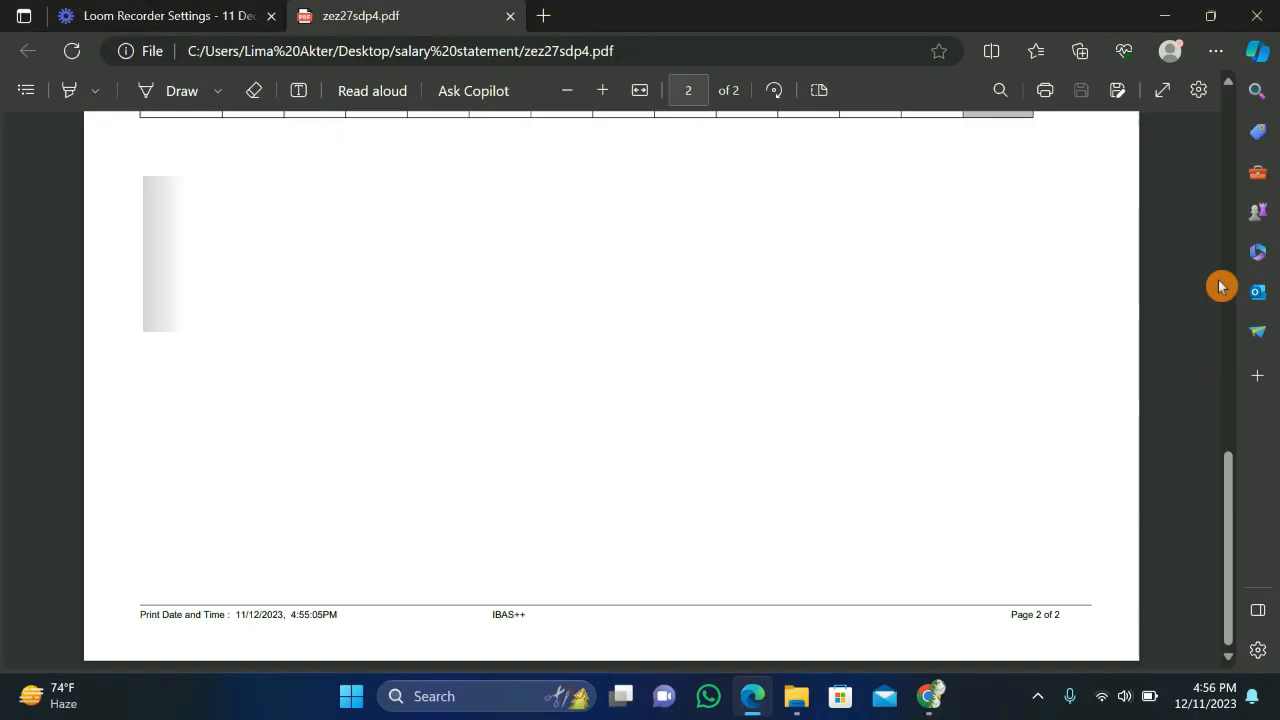
scroll(1228, 96, "up", 3)
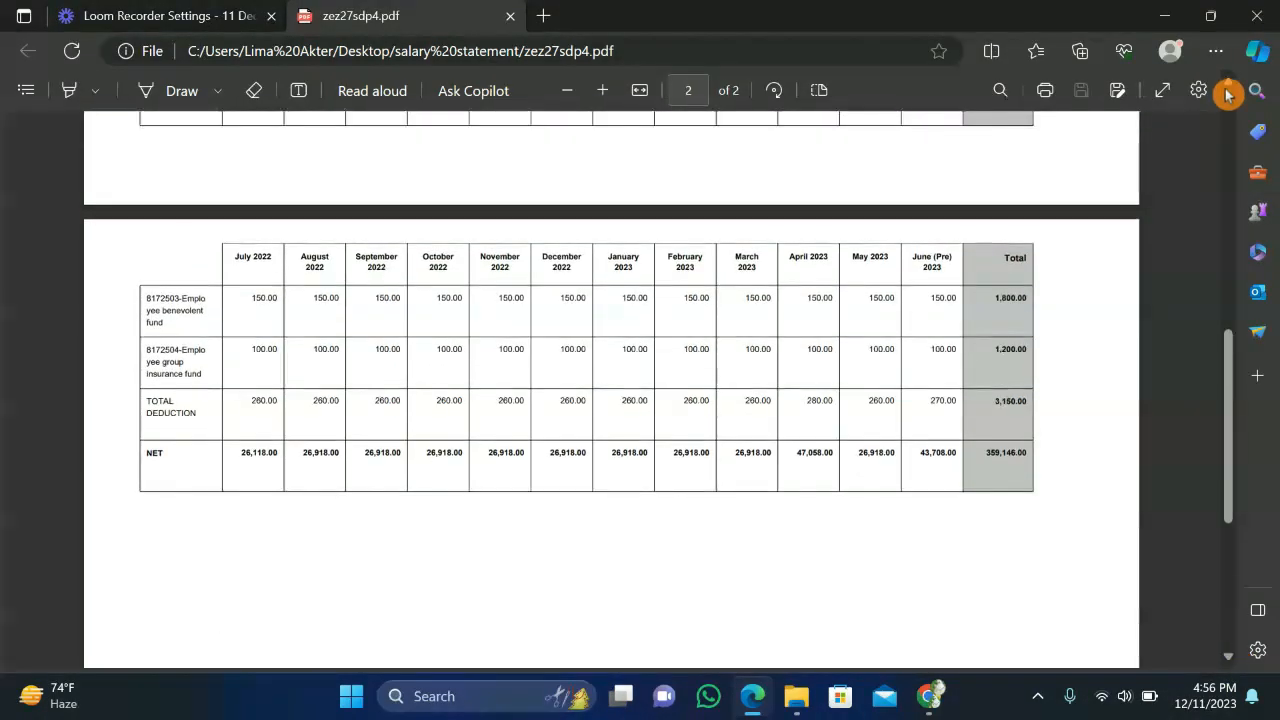